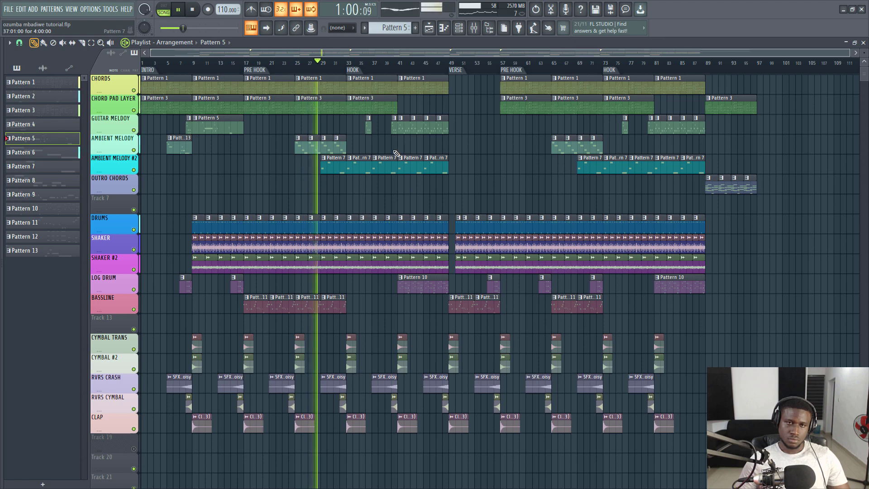
- Listen to the full arrangement through the hook up to the start of the verse and stop playback
{"action": "scroll", "coordinate": [362, 76], "scroll_direction": "up", "scroll_amount": 3}
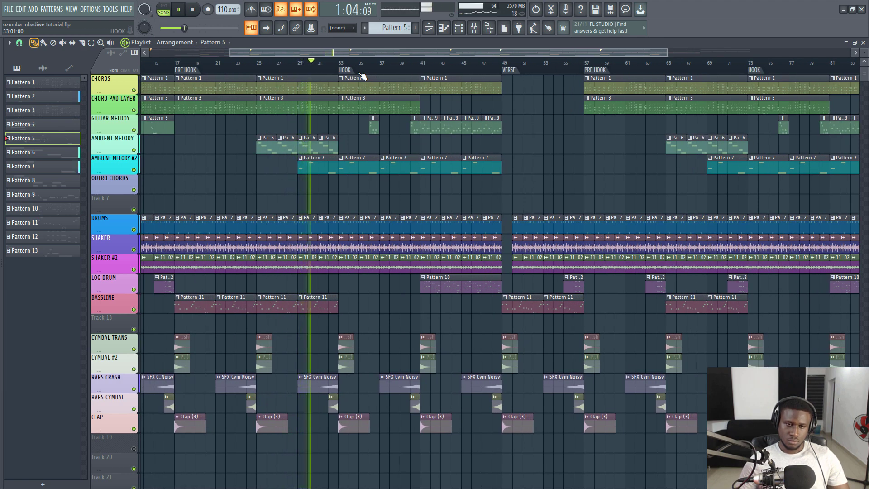
{"action": "scroll", "coordinate": [362, 77], "scroll_direction": "down", "scroll_amount": 1}
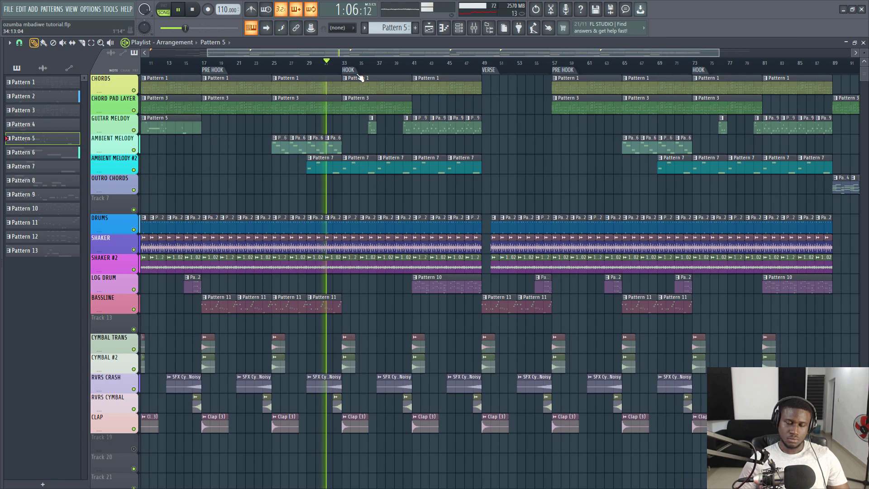
{"action": "scroll", "coordinate": [361, 77], "scroll_direction": "down", "scroll_amount": 2}
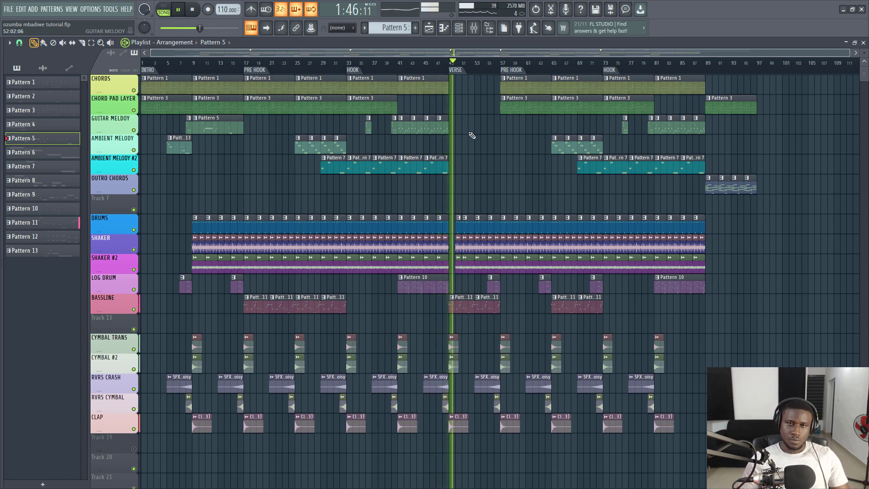
{"action": "key", "text": "space"}
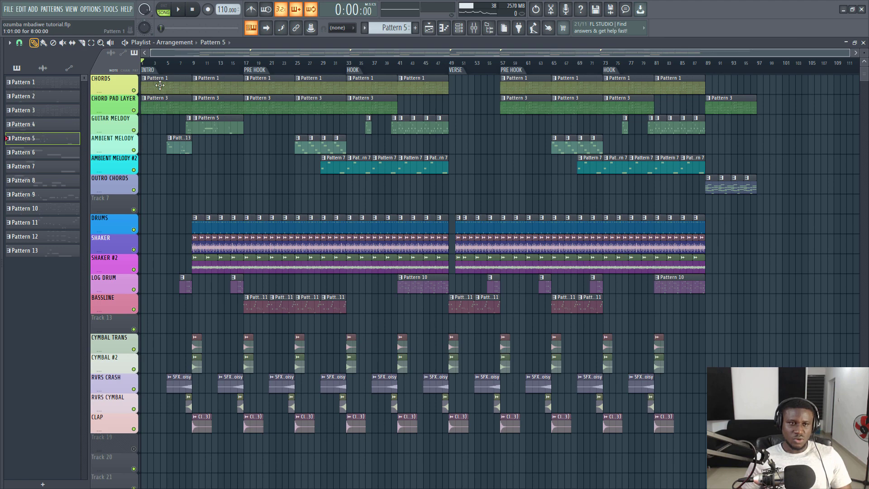
- Solo the CHORDS track and open the Analog Lab V instrument interface used by Pattern 1
{"action": "right_click", "coordinate": [135, 91]}
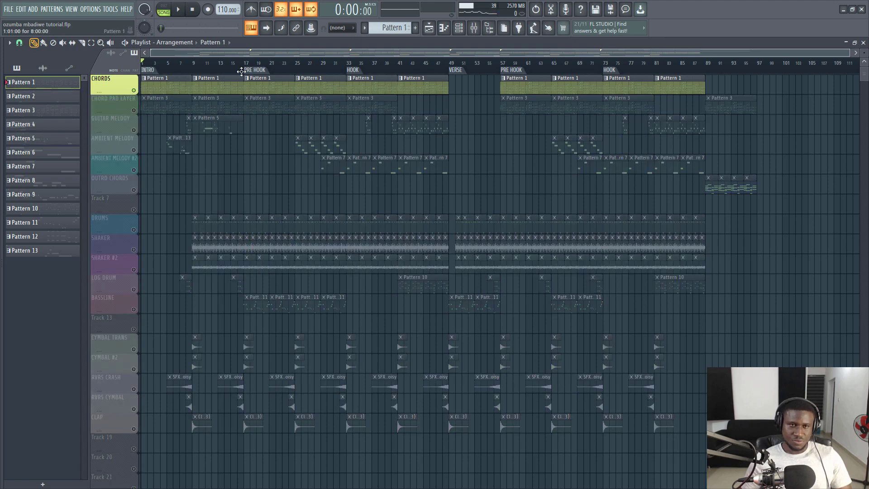
{"action": "left_click", "coordinate": [458, 28]}
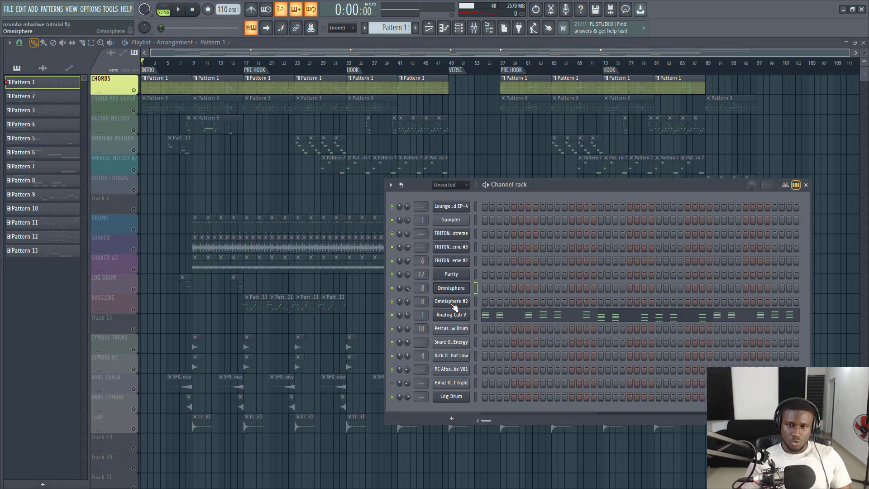
{"action": "left_click", "coordinate": [452, 316]}
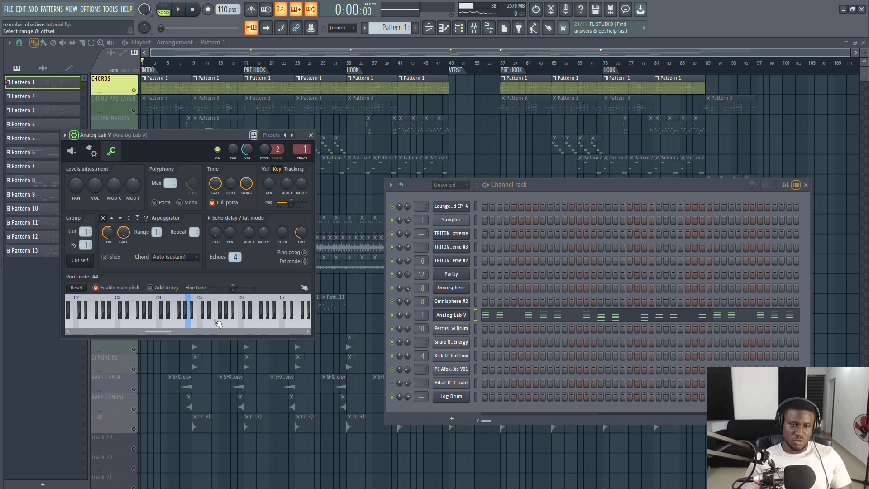
{"action": "left_click", "coordinate": [71, 152]}
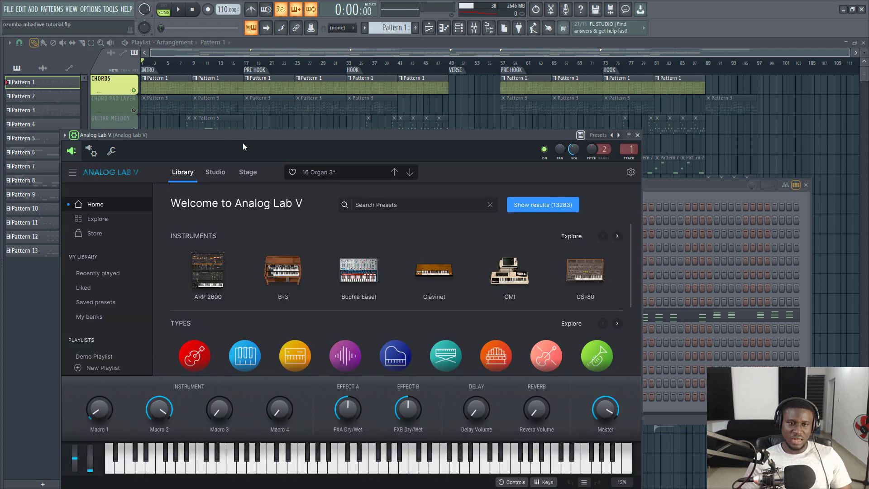
{"action": "left_click_drag", "start_coordinate": [257, 135], "coordinate": [224, 119]}
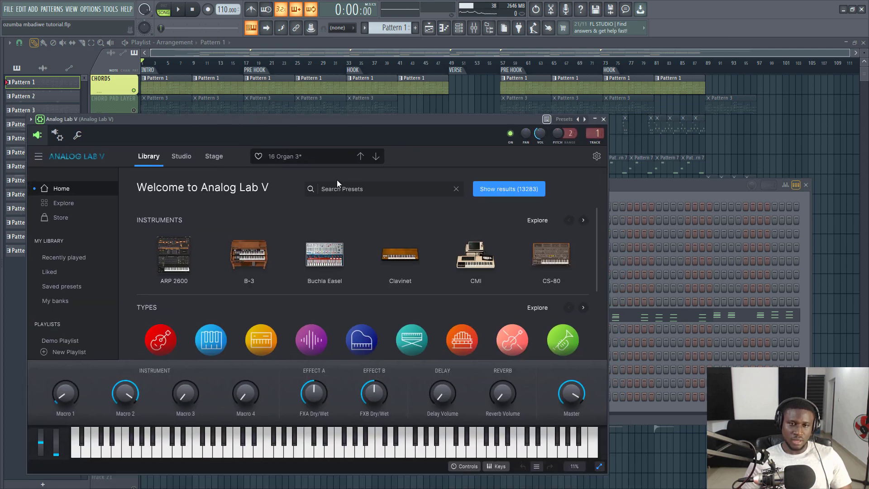
- Play Pattern 1 and view all of its Analog Lab V chord notes in the piano roll
{"action": "left_click", "coordinate": [638, 186]}
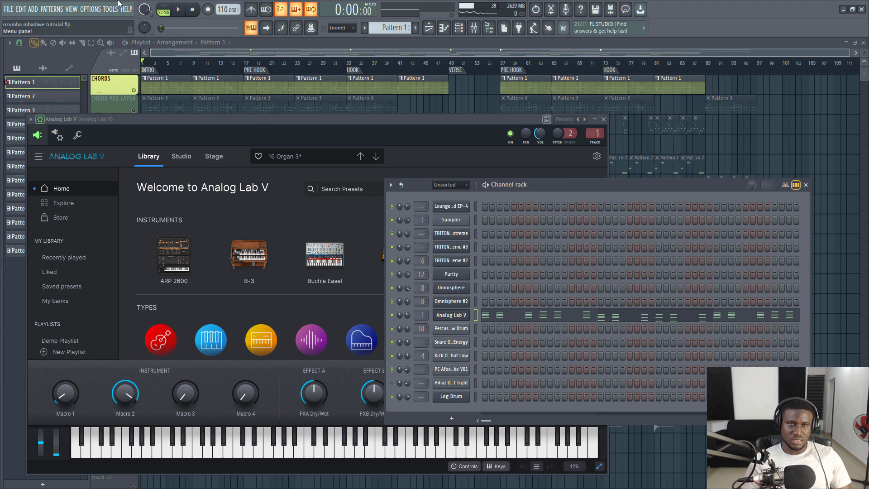
{"action": "key", "text": "space"}
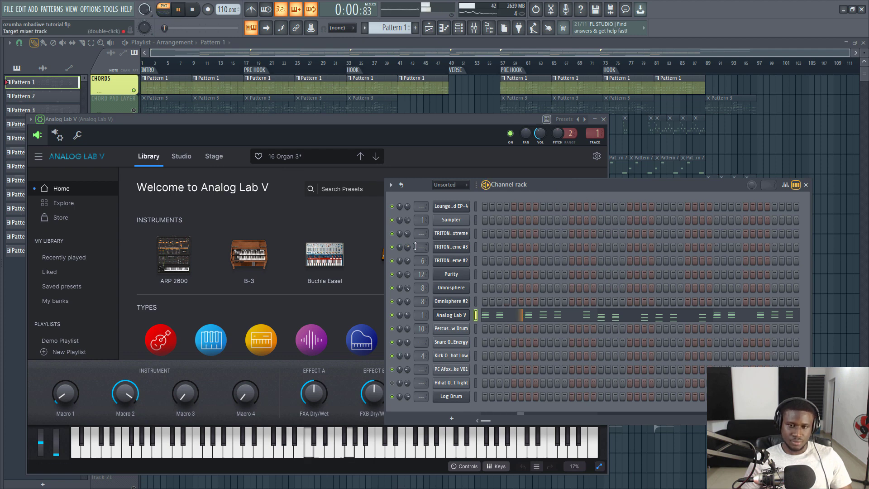
{"action": "left_click", "coordinate": [491, 320]}
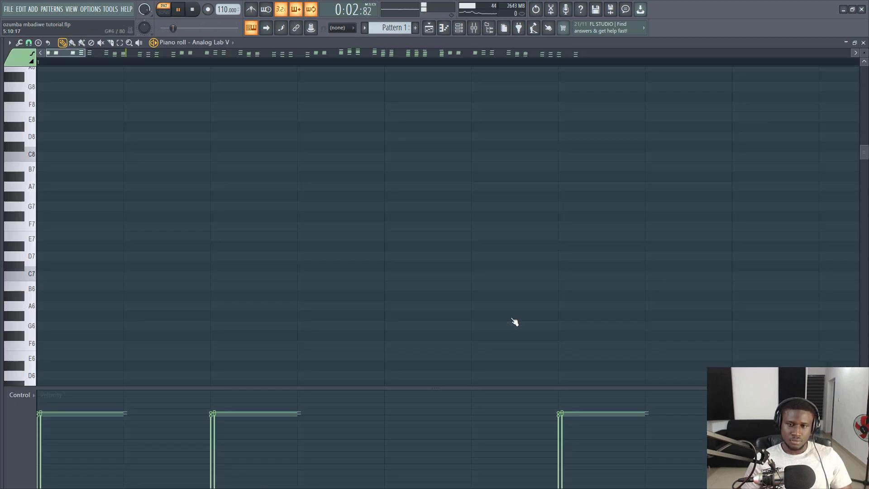
{"action": "scroll", "coordinate": [780, 89], "scroll_direction": "down", "scroll_amount": 3}
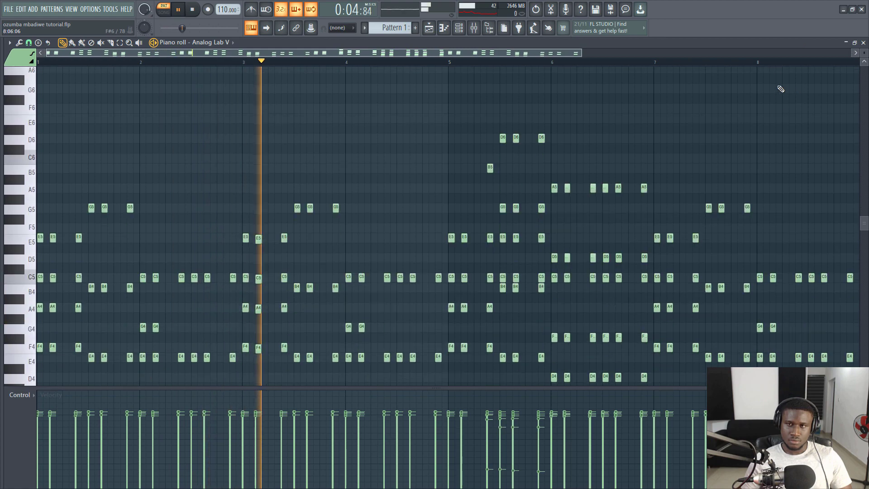
{"action": "scroll", "coordinate": [773, 62], "scroll_direction": "down", "scroll_amount": 1}
{"action": "scroll", "coordinate": [570, 282], "scroll_direction": "down", "scroll_amount": 3}
{"action": "key", "text": "space"}
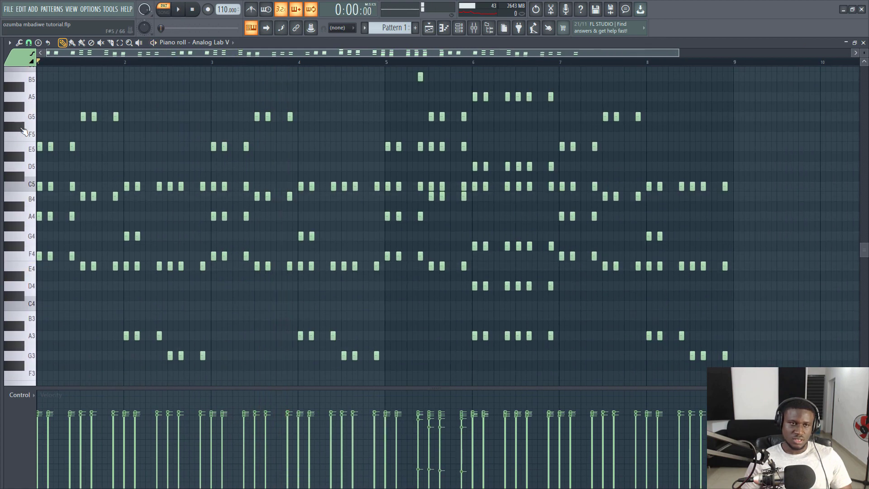
- Play the Analog Lab V chord progression from bar 1 into bar 8 in the piano roll and stop playback
{"action": "scroll", "coordinate": [54, 65], "scroll_direction": "down", "scroll_amount": 2}
{"action": "scroll", "coordinate": [55, 63], "scroll_direction": "up", "scroll_amount": 3}
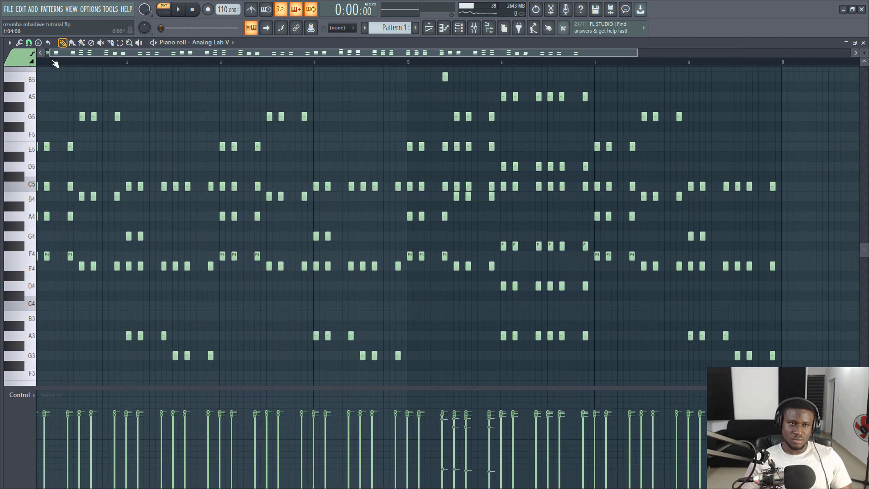
{"action": "left_click_drag", "start_coordinate": [73, 55], "coordinate": [61, 53]}
{"action": "key", "text": "space"}
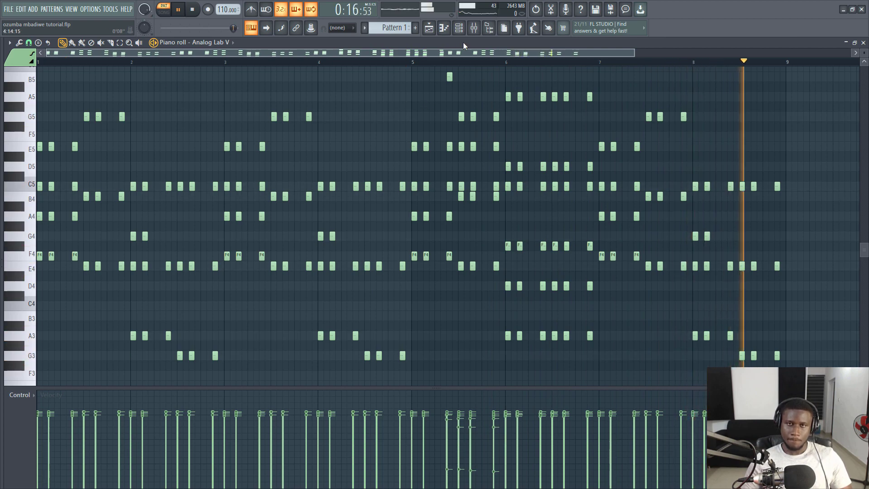
{"action": "key", "text": "space"}
- Examine the Fruity parametric EQ 2, Fruity Compressor and Fruity Reeverb 2 settings on the Analog Lab V mixer track
{"action": "left_click", "coordinate": [474, 28]}
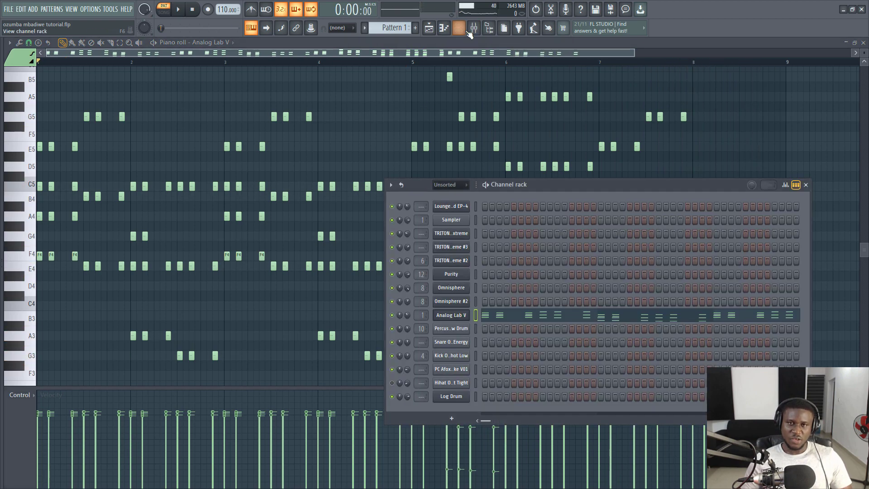
{"action": "left_click", "coordinate": [477, 34]}
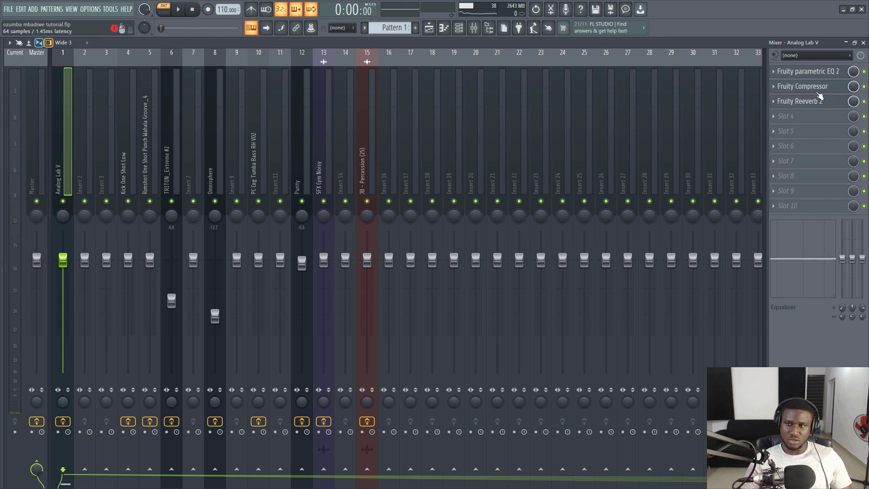
{"action": "left_click", "coordinate": [824, 71]}
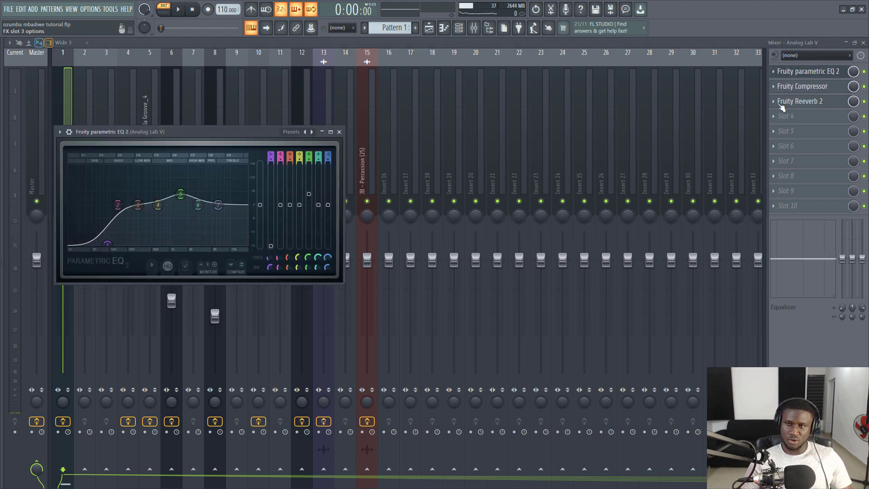
{"action": "left_click", "coordinate": [800, 91]}
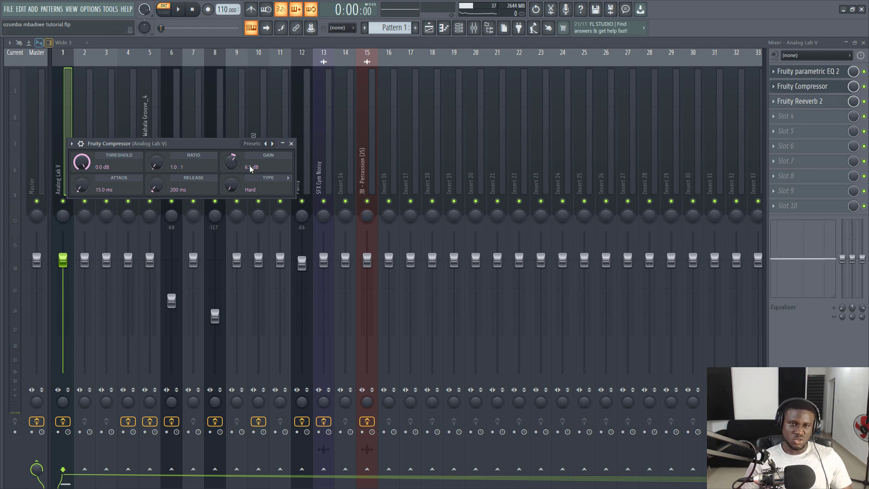
{"action": "left_click", "coordinate": [808, 104]}
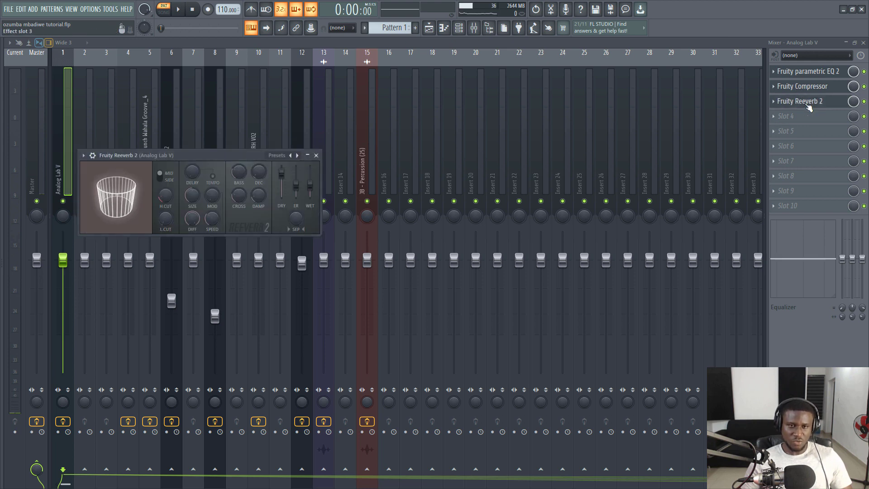
{"action": "key", "text": "Escape"}
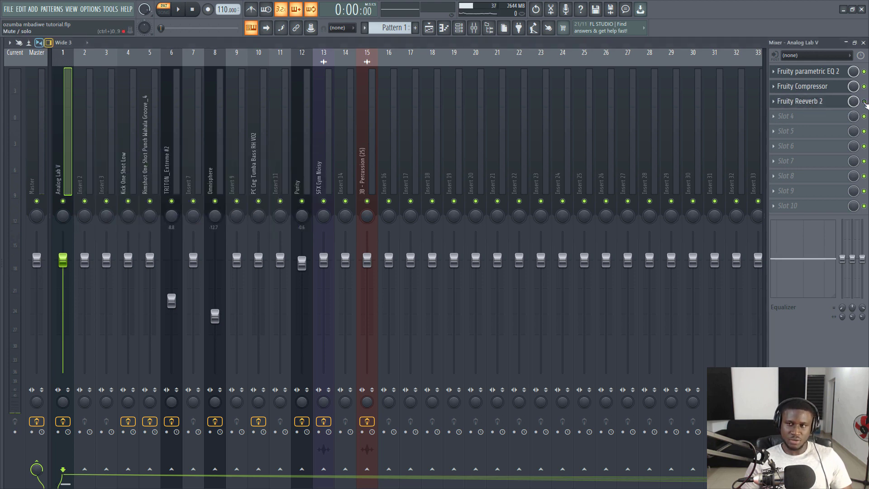
- Compare the sound of the chords with Fruity Reeverb 2 bypassed and enabled on the Analog Lab V mixer track
{"action": "key", "text": "space"}
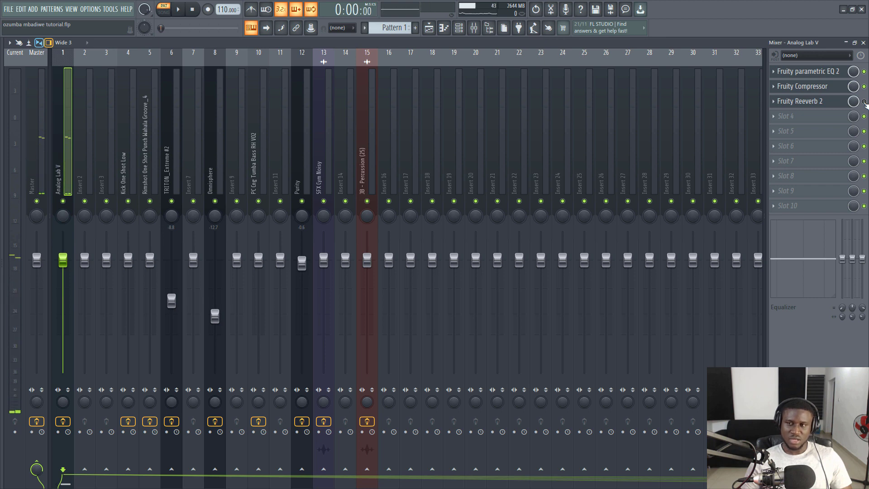
{"action": "key", "text": "space"}
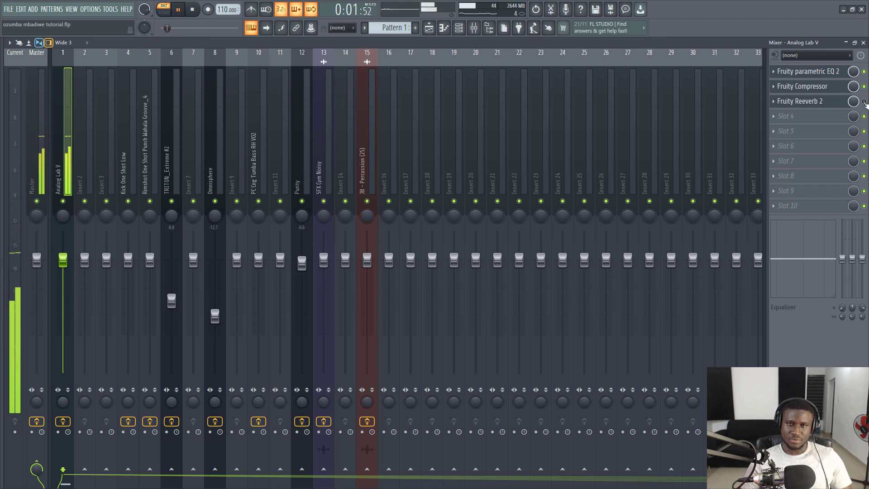
{"action": "key", "text": "space"}
{"action": "key", "text": "space"}
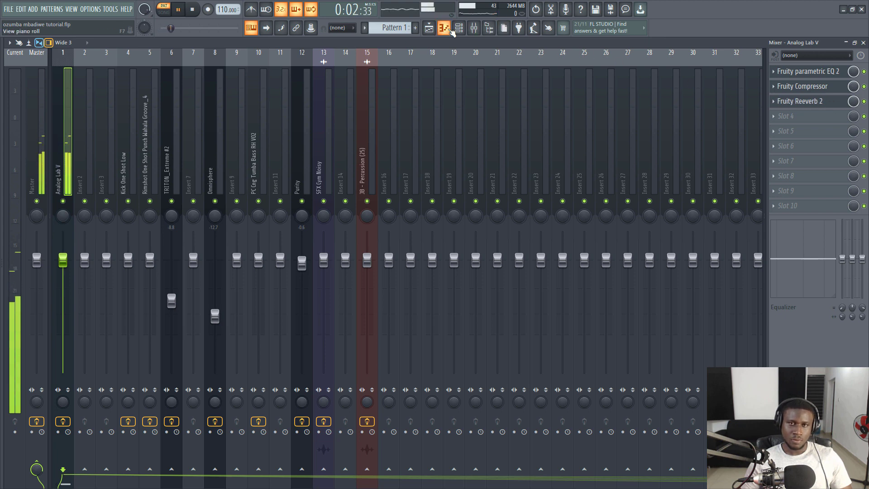
{"action": "key", "text": "space"}
- Unmute the CHORD PAD LAYER track in the playlist and open Pattern 3's TRITON_Extreme notes in the piano roll during pattern playback
{"action": "left_click", "coordinate": [430, 30]}
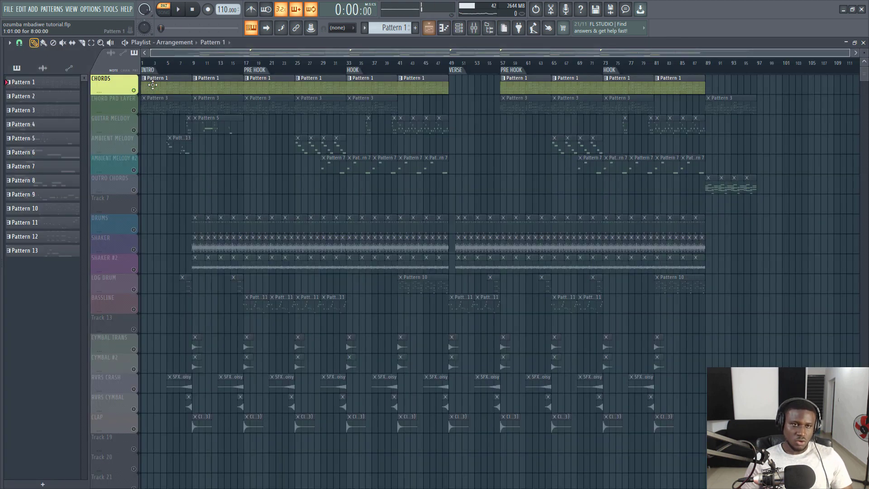
{"action": "left_click", "coordinate": [135, 111]}
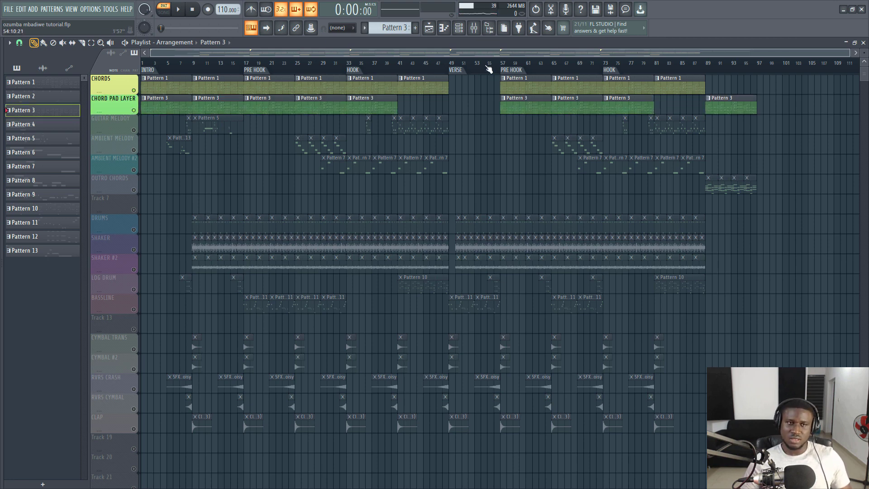
{"action": "left_click", "coordinate": [465, 27]}
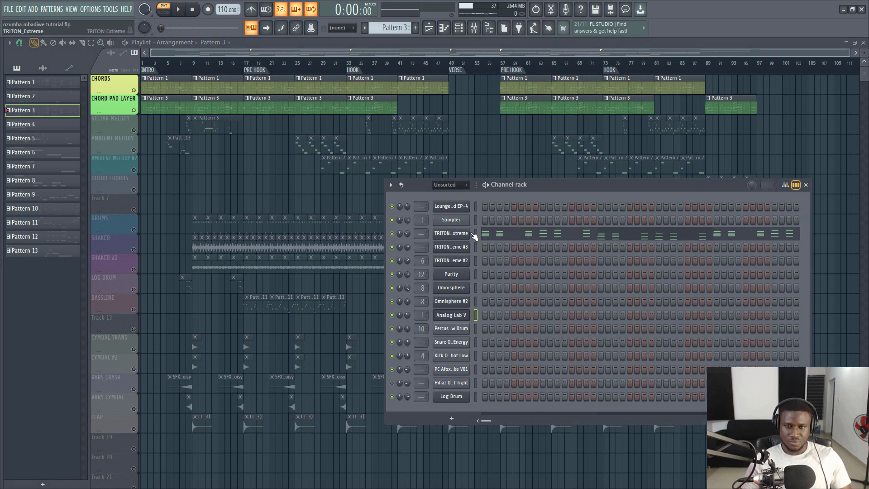
{"action": "left_click", "coordinate": [475, 233]}
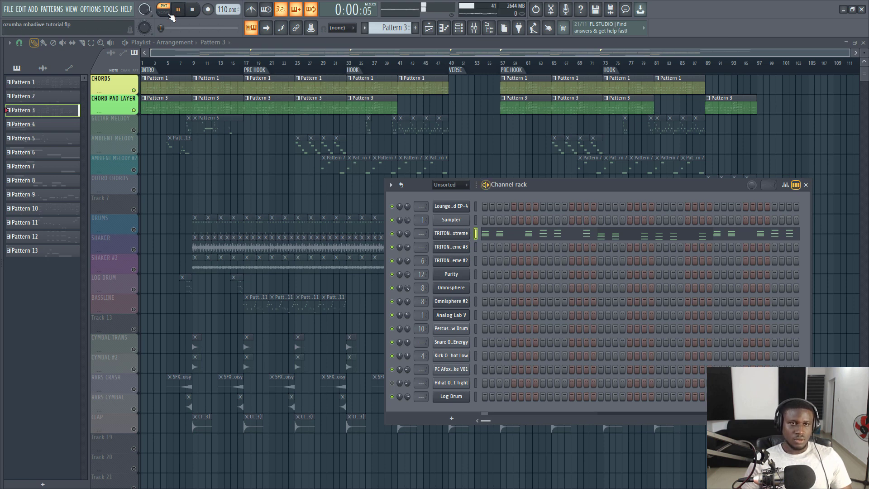
{"action": "left_click", "coordinate": [528, 240]}
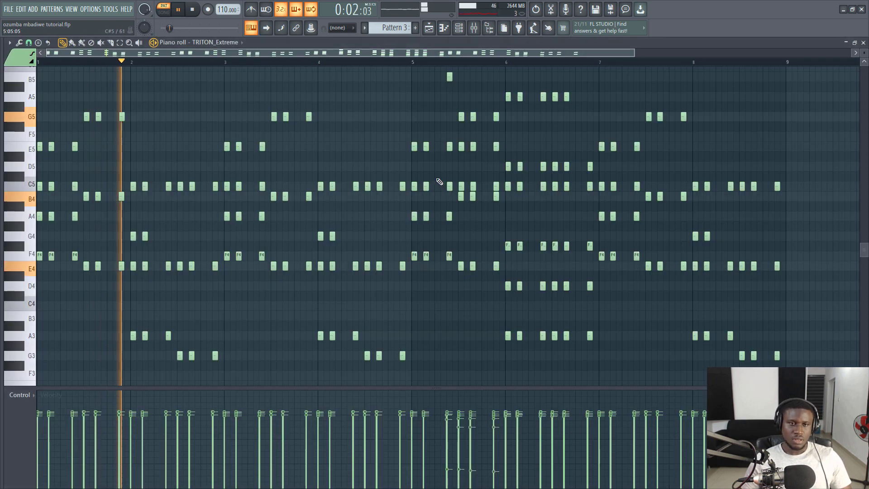
- Listen to Pattern 3's pad chords in the piano roll, stop playback and open the TRITON_Extreme instrument
{"action": "scroll", "coordinate": [369, 61], "scroll_direction": "down", "scroll_amount": 1}
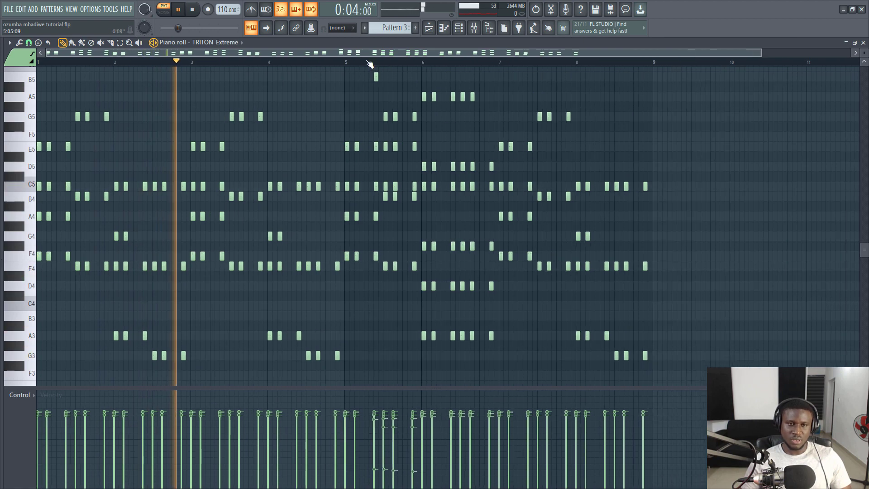
{"action": "scroll", "coordinate": [369, 60], "scroll_direction": "up", "scroll_amount": 1}
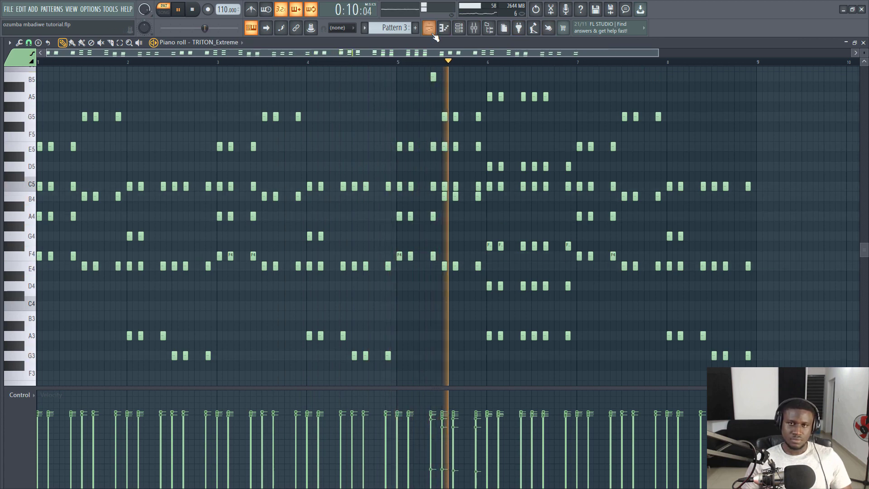
{"action": "left_click", "coordinate": [458, 27]}
{"action": "key", "text": "space"}
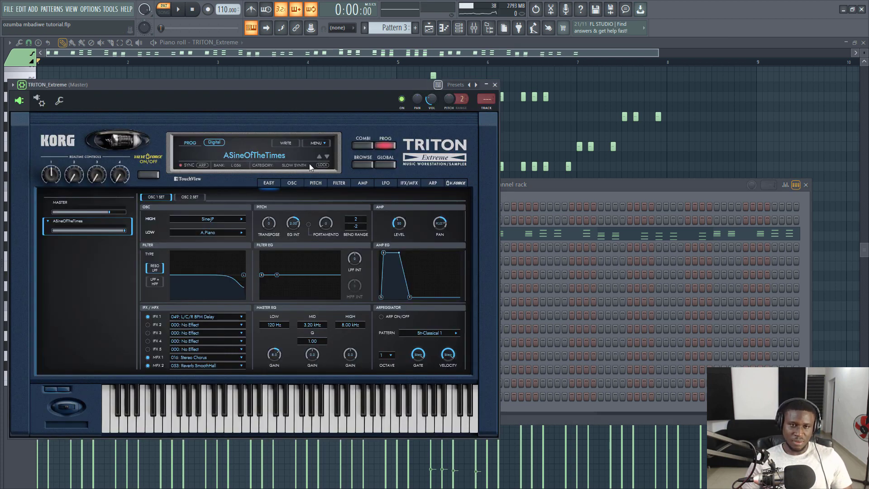
- Browse the TRITON_Extreme programs filtered to the SLOW SYNTH category, down to the pad sounds
{"action": "left_click", "coordinate": [362, 164]}
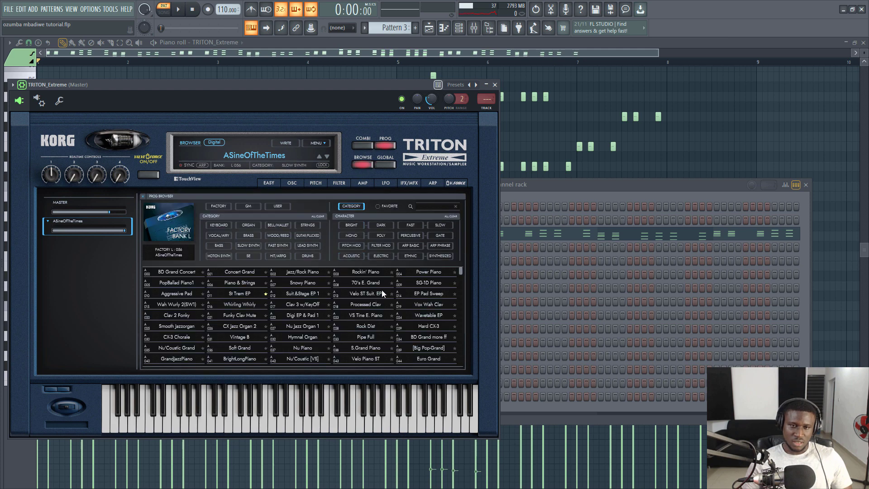
{"action": "left_click", "coordinate": [245, 246]}
{"action": "scroll", "coordinate": [290, 280], "scroll_direction": "down", "scroll_amount": 5}
{"action": "scroll", "coordinate": [292, 296], "scroll_direction": "down", "scroll_amount": 3}
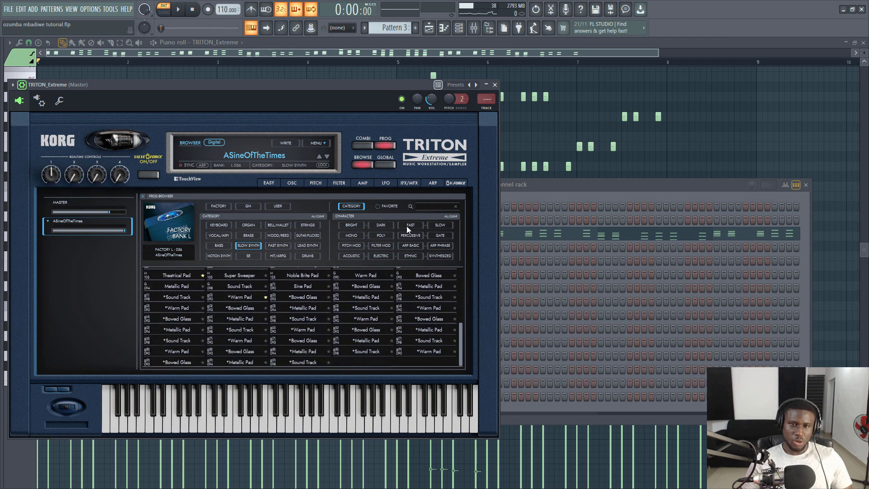
- Close the TRITON_Extreme instrument, unmute the GUITAR MELODY track in the playlist and play the song from bar 8
{"action": "left_click", "coordinate": [494, 84]}
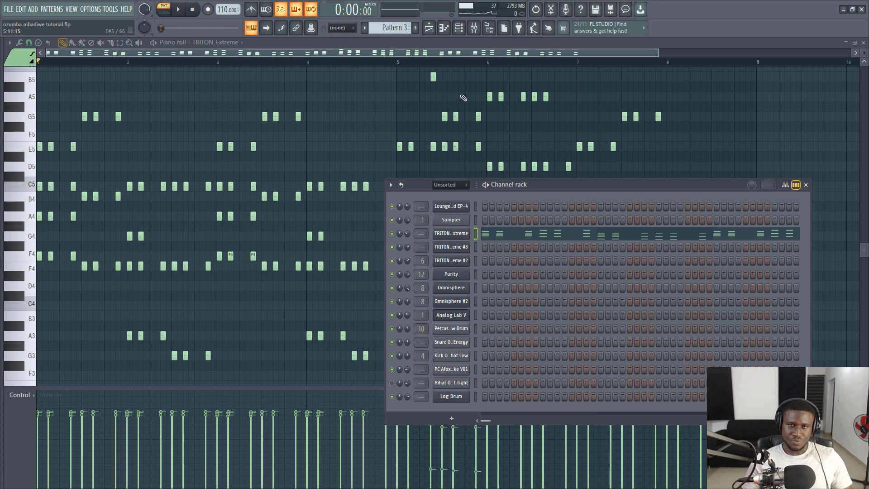
{"action": "left_click", "coordinate": [428, 27]}
{"action": "left_click", "coordinate": [136, 129]}
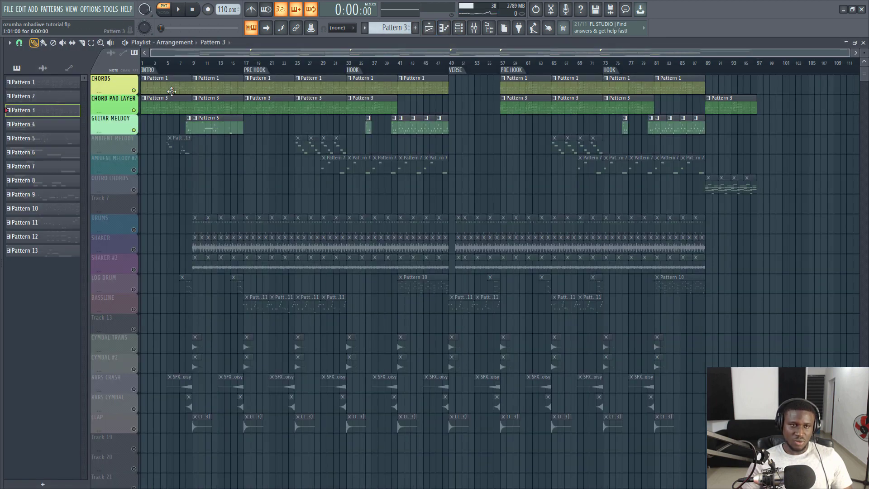
{"action": "left_click", "coordinate": [189, 65]}
{"action": "key", "text": "space"}
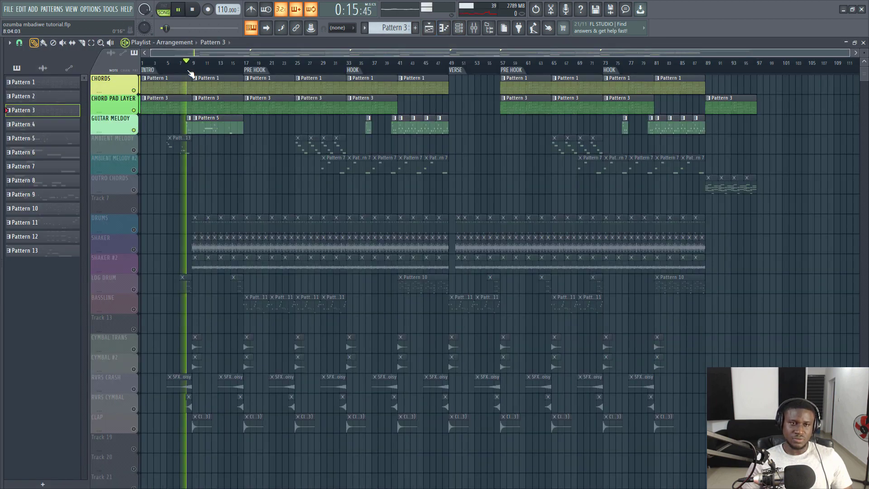
- Select the Pattern 5 guitar clip, open its Omnisphere notes in the piano roll and stop playback
{"action": "left_click", "coordinate": [234, 126]}
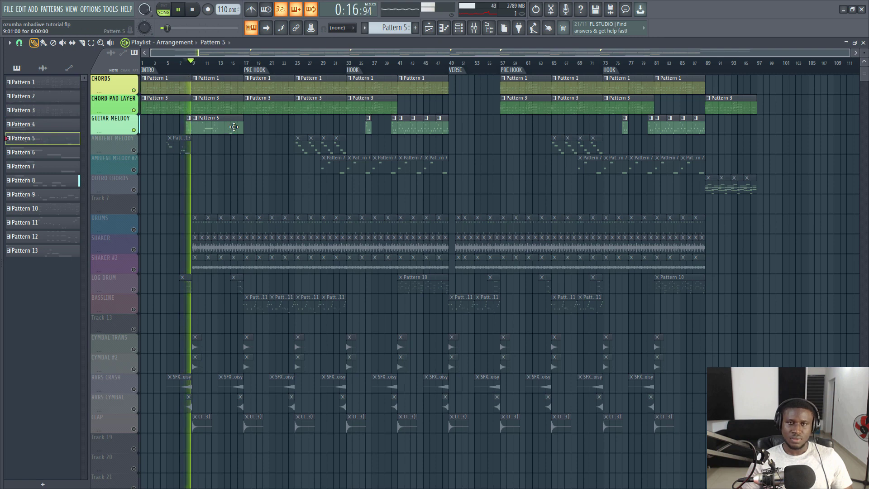
{"action": "left_click", "coordinate": [458, 29]}
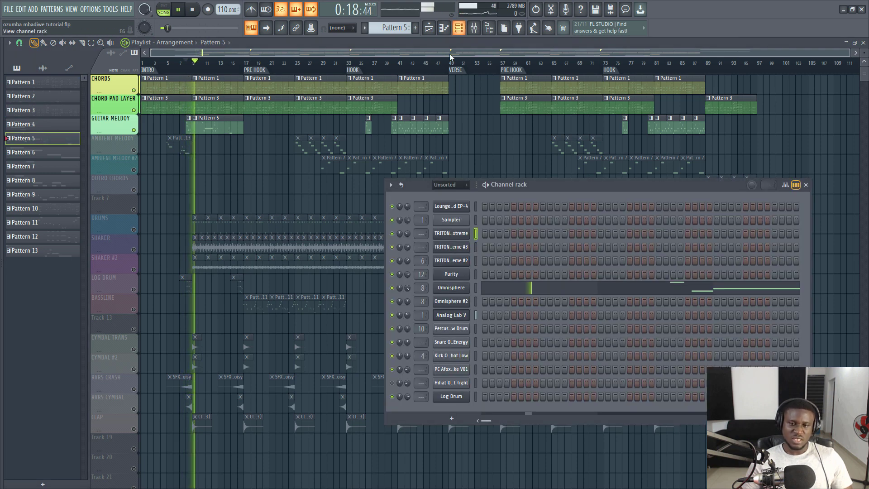
{"action": "left_click", "coordinate": [466, 287]}
{"action": "left_click_drag", "start_coordinate": [360, 263], "coordinate": [217, 195]}
{"action": "key", "text": "space"}
{"action": "left_click", "coordinate": [628, 285]}
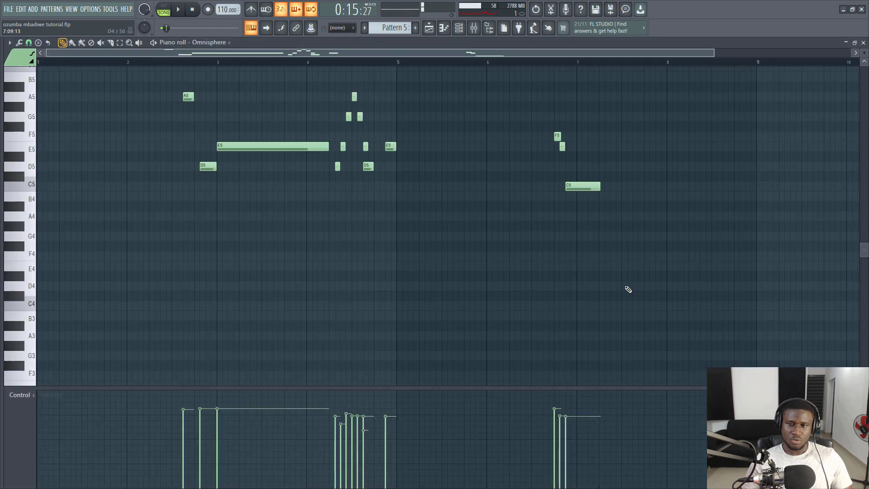
- Listen to the Omnisphere guitar melody while following its notes, then return to the playlist and stop playback
{"action": "scroll", "coordinate": [448, 154], "scroll_direction": "up", "scroll_amount": 4}
{"action": "key", "text": "space"}
{"action": "scroll", "coordinate": [370, 66], "scroll_direction": "down", "scroll_amount": 3}
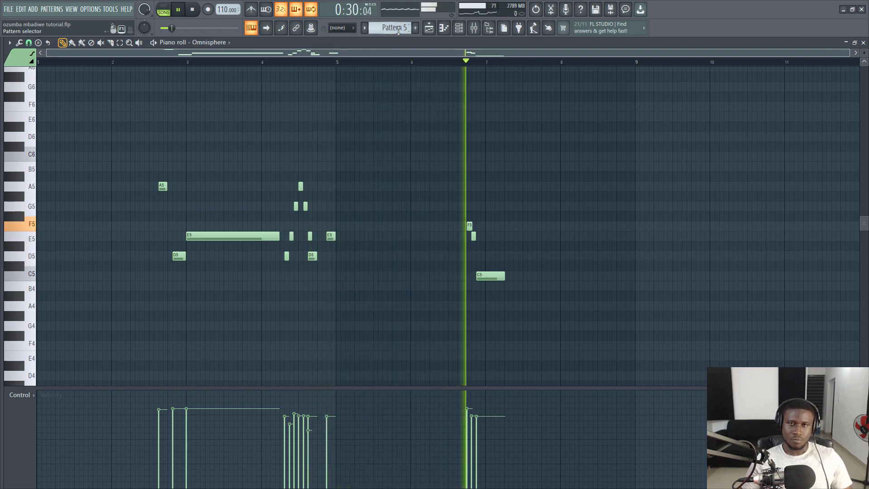
{"action": "left_click", "coordinate": [429, 28]}
{"action": "key", "text": "space"}
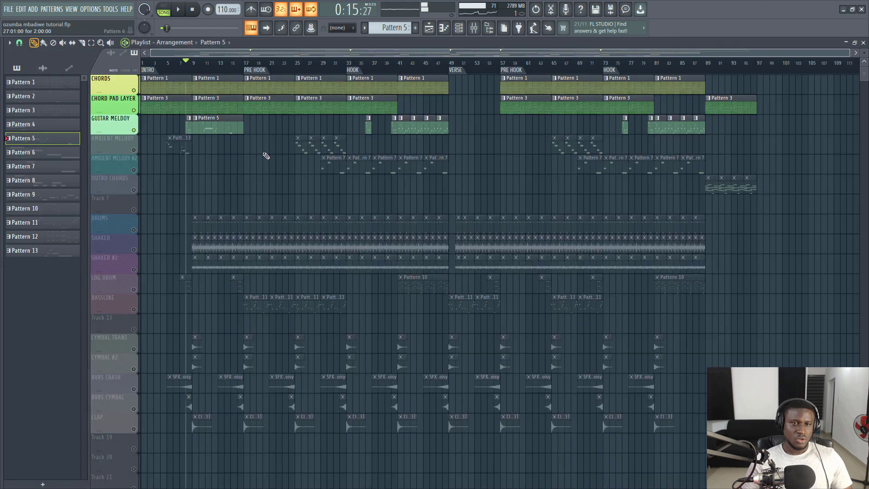
- Unmute the AMBIENT MELODY track and play the arrangement from bar 5
{"action": "left_click", "coordinate": [134, 150]}
{"action": "left_click", "coordinate": [173, 72]}
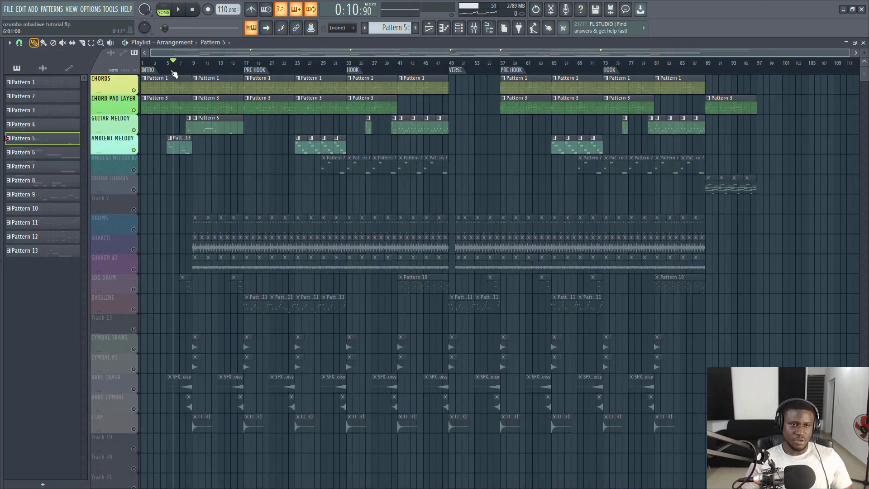
{"action": "left_click", "coordinate": [168, 72]}
{"action": "key", "text": "space"}
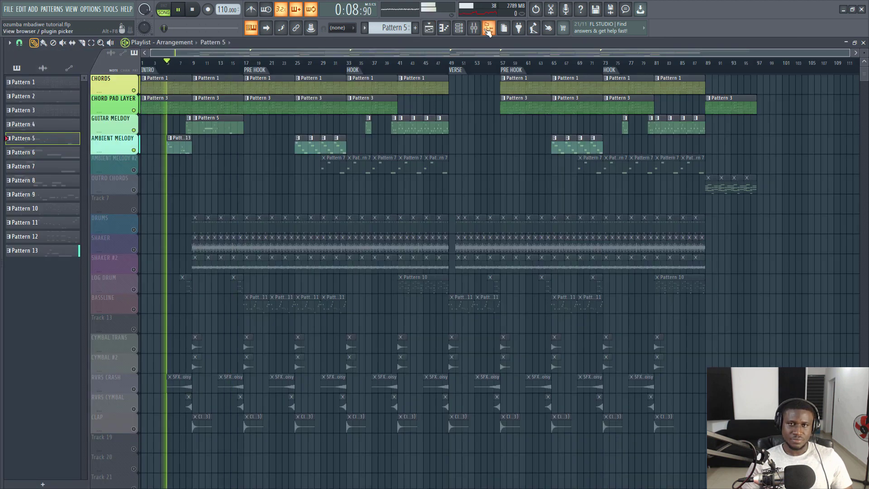
- Stop playback, select the Pattern 13 clip and open its TRITON_Extreme #3 instrument from the channel rack
{"action": "left_click", "coordinate": [459, 28]}
{"action": "key", "text": "space"}
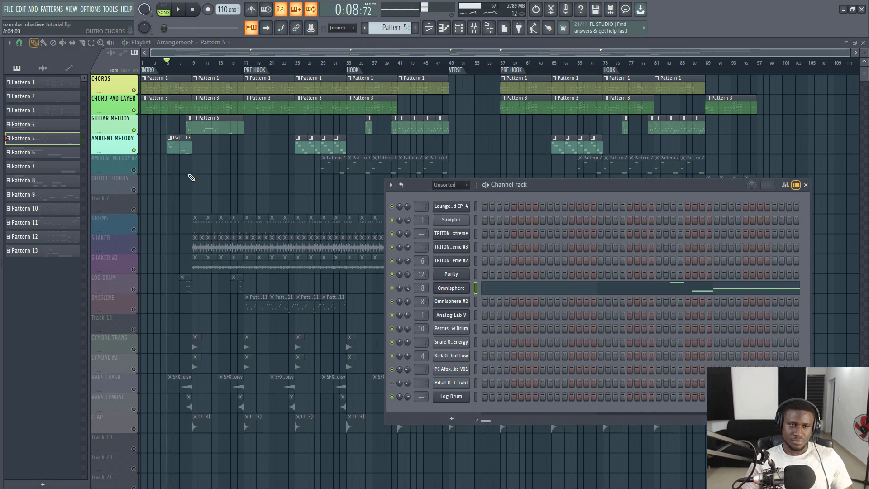
{"action": "double_click", "coordinate": [182, 147]}
{"action": "left_click", "coordinate": [453, 30]}
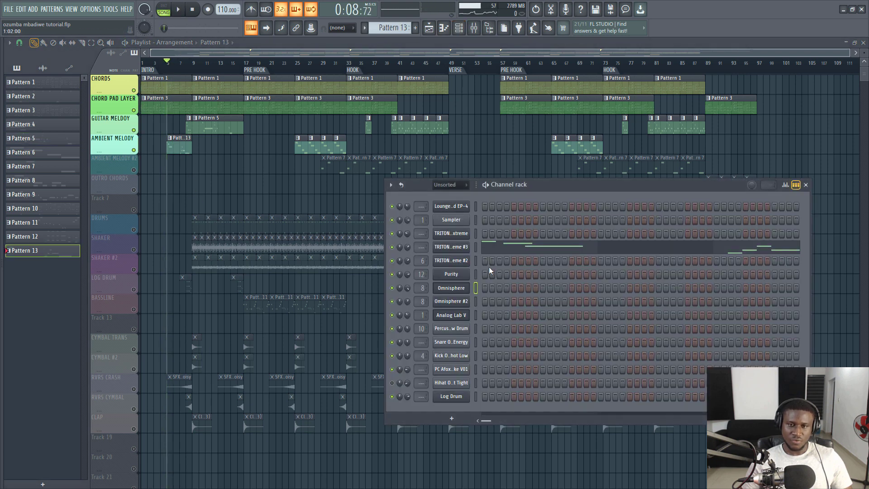
{"action": "left_click", "coordinate": [475, 248]}
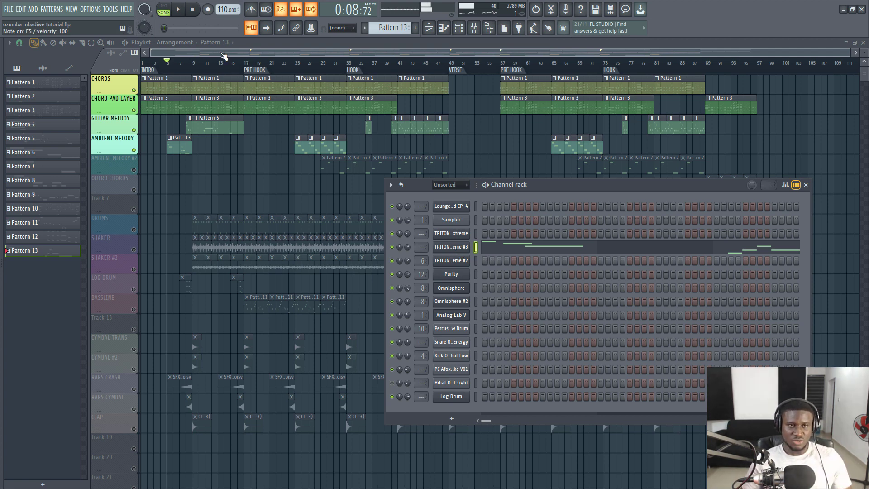
{"action": "left_click", "coordinate": [451, 247]}
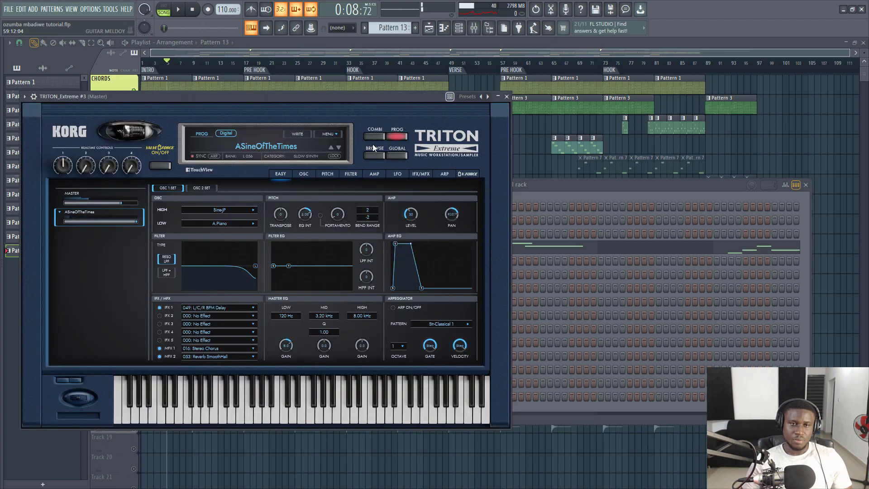
- Listen to Pattern 13's ambient melody while viewing its notes in the piano roll, then stop back in the playlist
{"action": "left_click_drag", "start_coordinate": [355, 96], "coordinate": [604, 205]}
{"action": "key", "text": "space"}
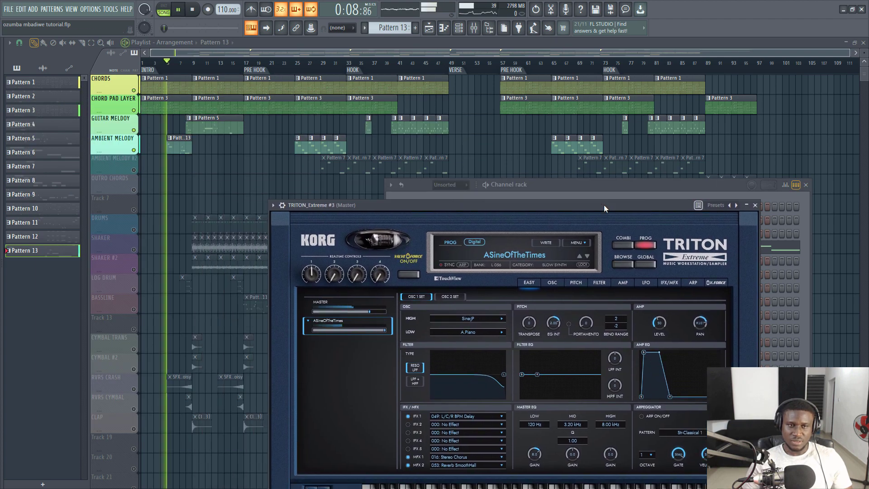
{"action": "key", "text": "F7"}
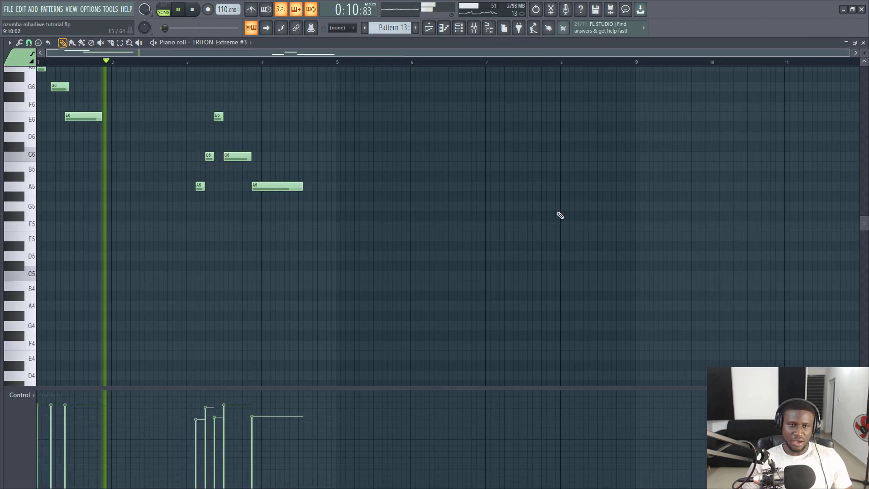
{"action": "scroll", "coordinate": [189, 169], "scroll_direction": "up", "scroll_amount": 3}
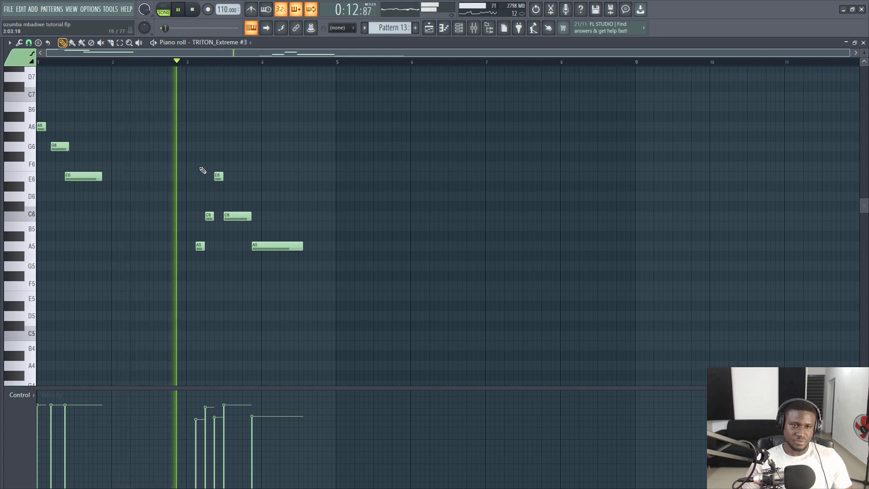
{"action": "left_click", "coordinate": [430, 28]}
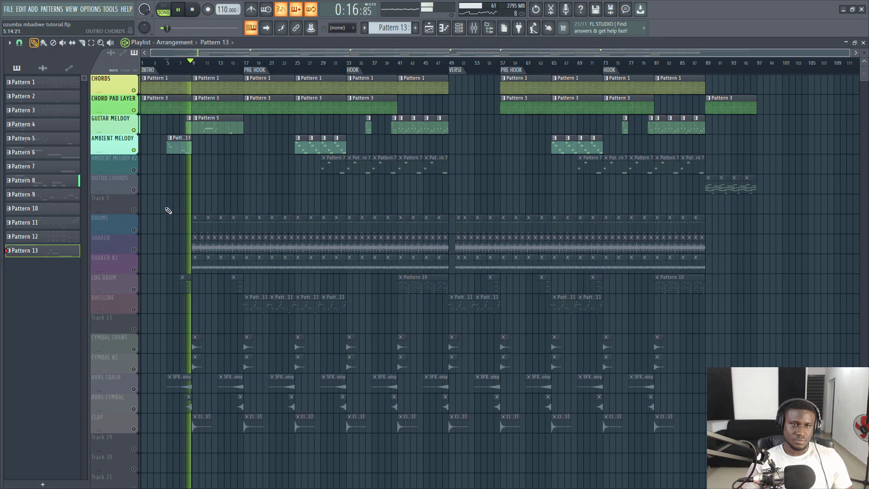
{"action": "key", "text": "space"}
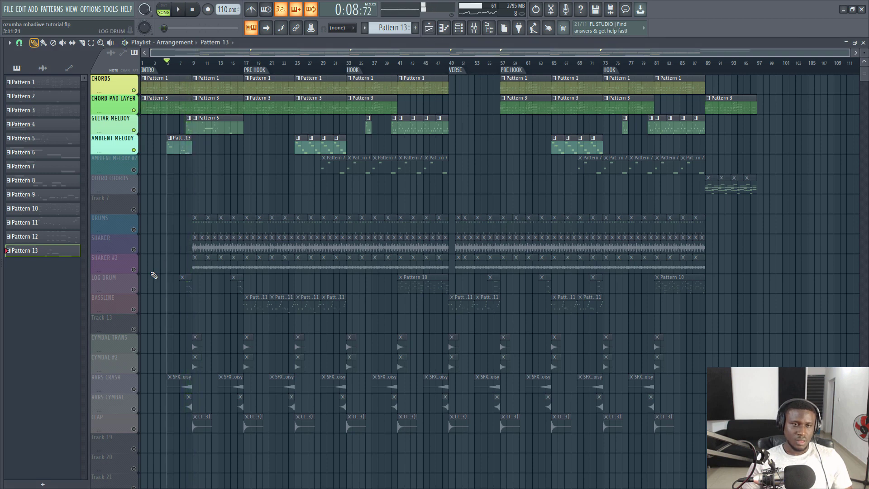
- Unmute the AMBIENT MELODY #2 track and set the song position to bar 29
{"action": "left_click", "coordinate": [134, 170]}
{"action": "left_click", "coordinate": [321, 68]}
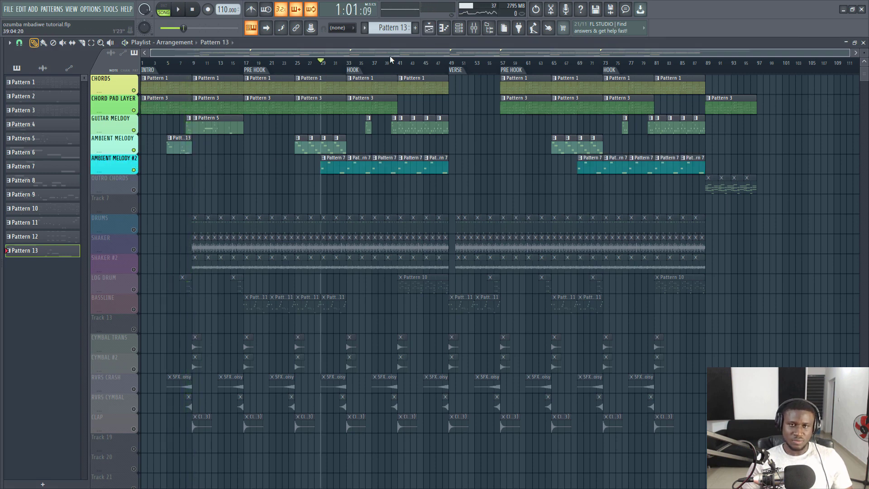
- Review Pattern 13's TRITON_Extreme #3 notes and instrument once more, then return to the playlist
{"action": "left_click", "coordinate": [459, 29]}
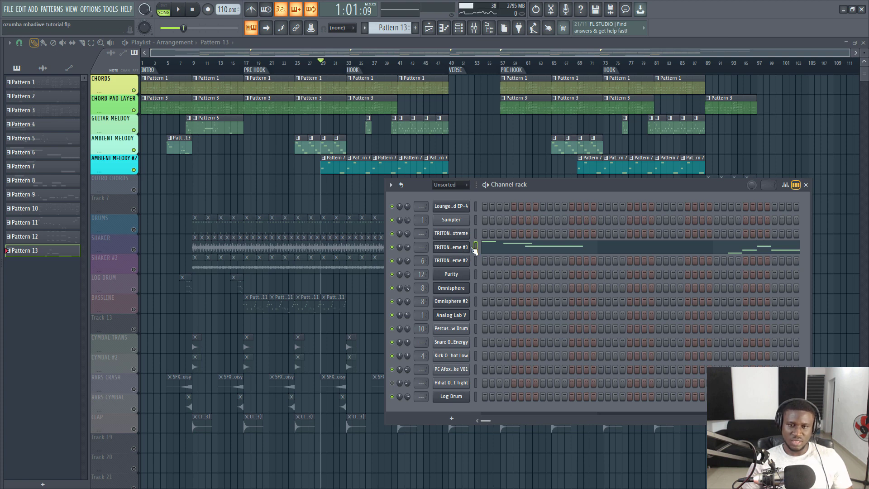
{"action": "left_click", "coordinate": [490, 248]}
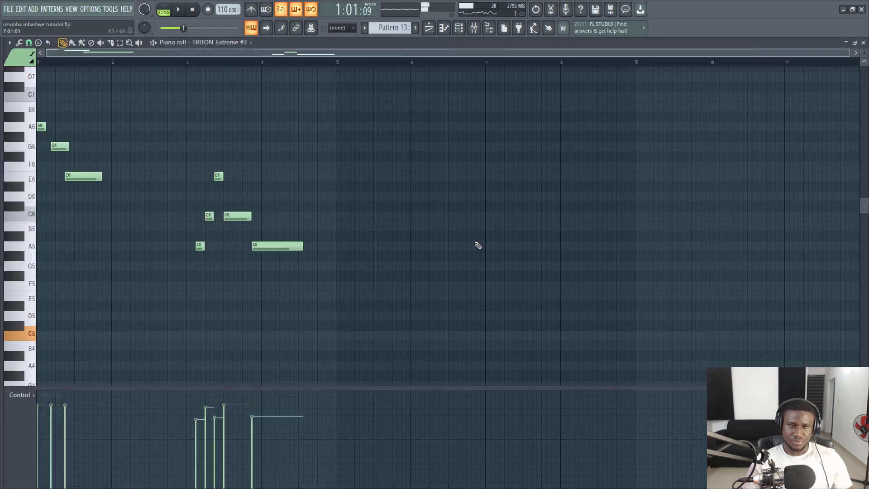
{"action": "left_click", "coordinate": [458, 29]}
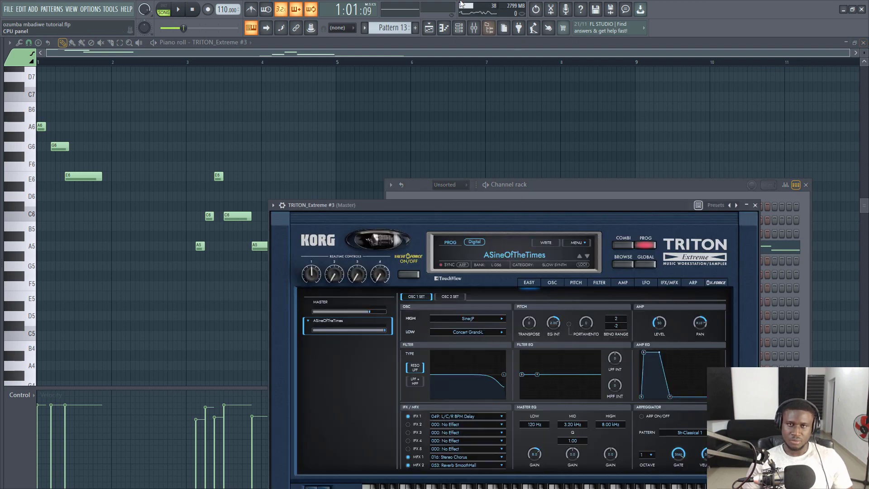
{"action": "left_click", "coordinate": [428, 28]}
- Play the arrangement from bar 29, select the Pattern 7 clip, show its channels and stop playback
{"action": "key", "text": "space"}
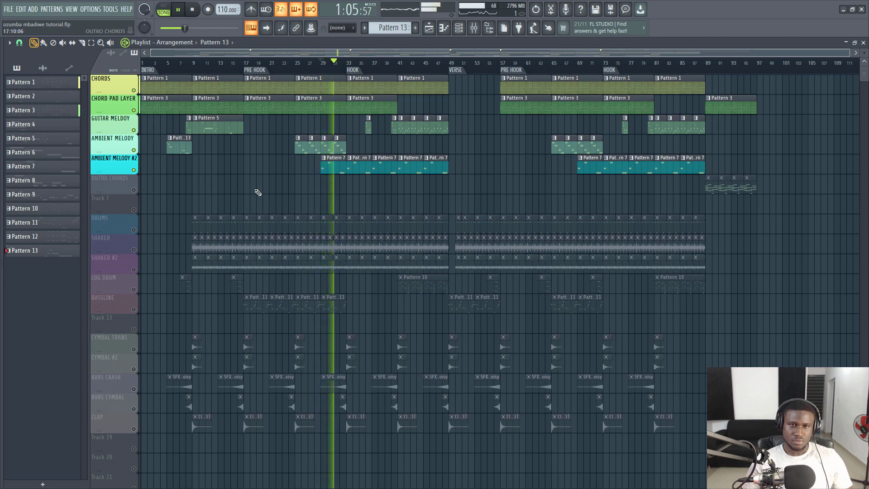
{"action": "left_click", "coordinate": [333, 165]}
{"action": "left_click", "coordinate": [460, 28]}
{"action": "key", "text": "space"}
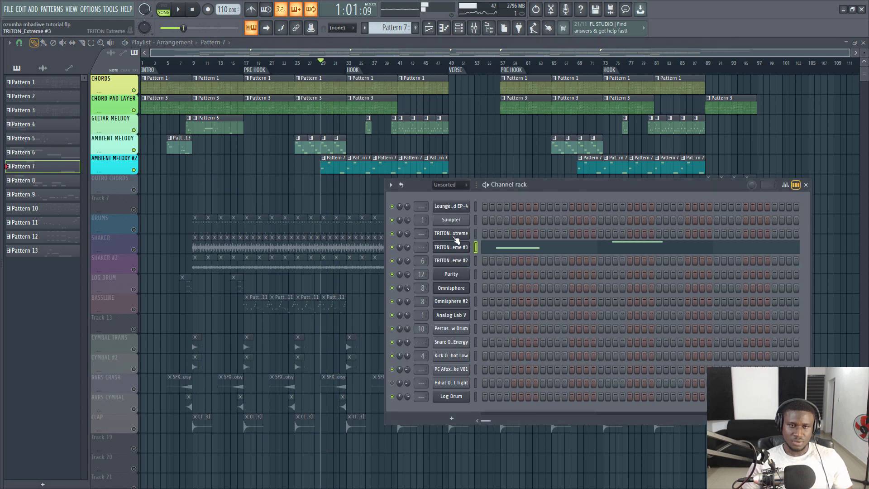
- Listen to Pattern 7's TRITON_Extreme #3 notes in the piano roll, audition the E6 key and return to the playlist
{"action": "key", "text": "m"}
{"action": "key", "text": "space"}
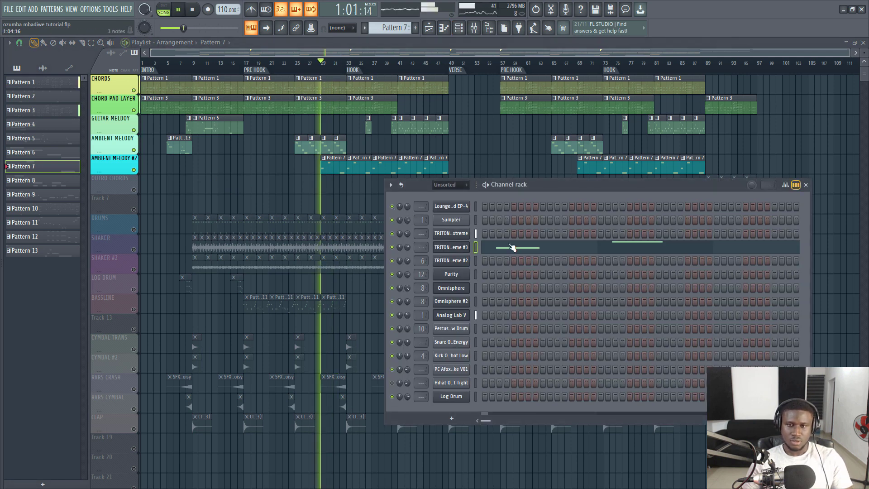
{"action": "left_click", "coordinate": [493, 247]}
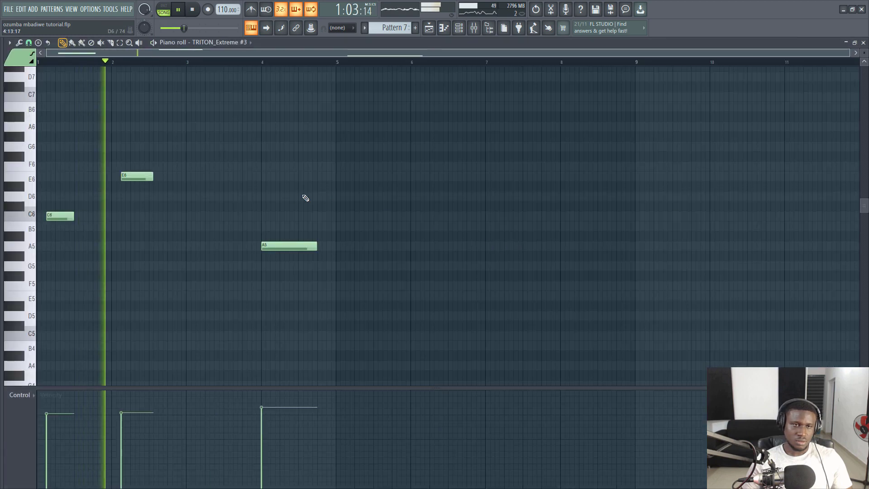
{"action": "key", "text": "space"}
{"action": "left_click", "coordinate": [31, 181]}
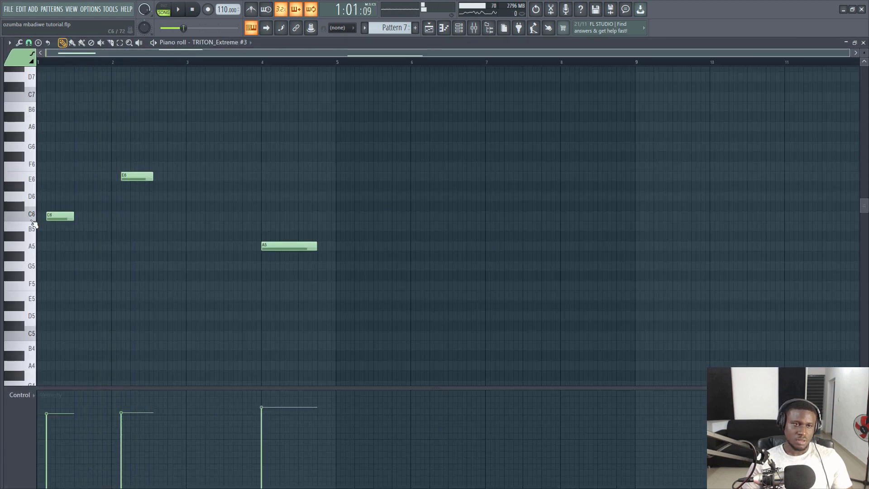
{"action": "left_click", "coordinate": [432, 29]}
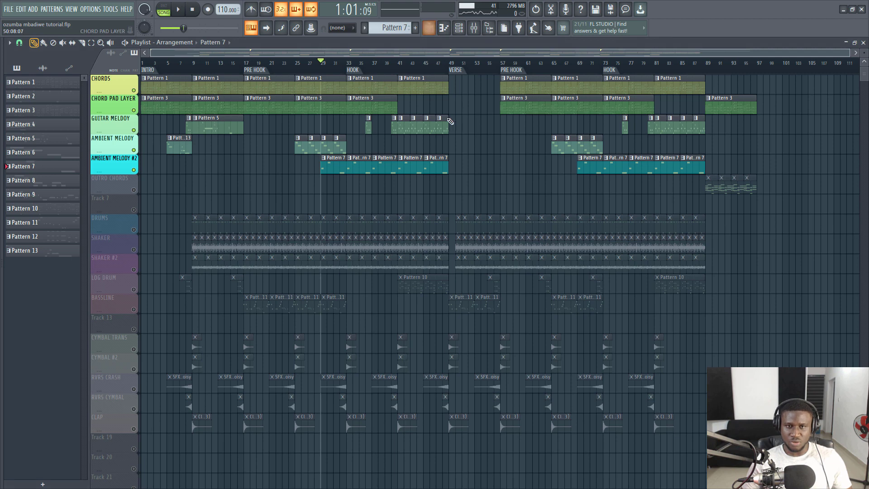
- Unmute the DRUMS track and play the arrangement from bar 9
{"action": "left_click", "coordinate": [133, 230]}
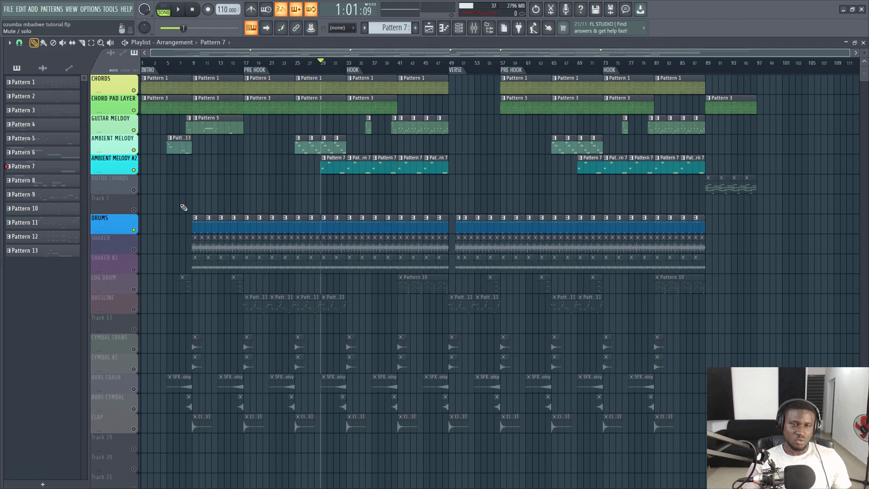
{"action": "left_click", "coordinate": [199, 73]}
{"action": "key", "text": "space"}
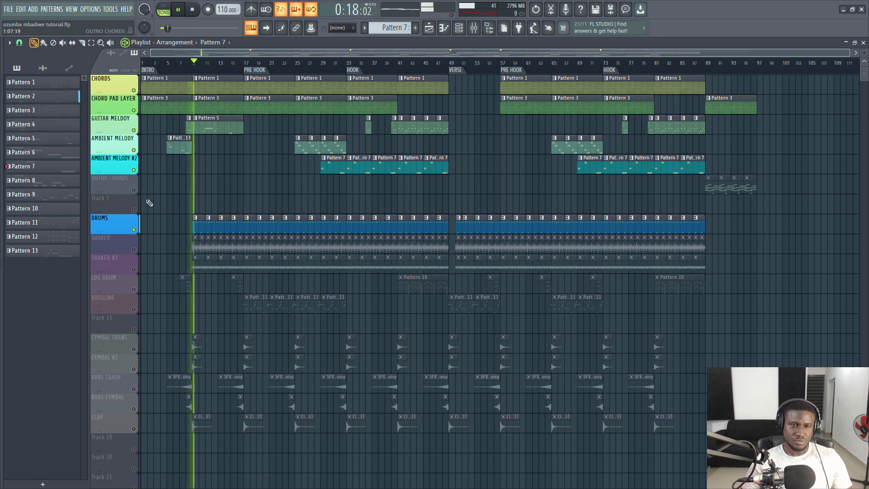
- Select Pattern 2, show its drum steps in the channel rack, stop playback and open the Kick One Shot Low sampler
{"action": "left_click", "coordinate": [23, 96]}
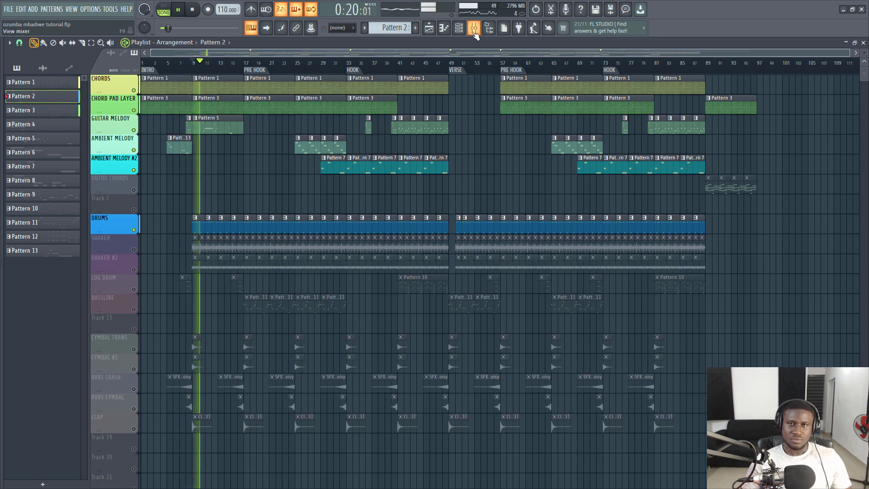
{"action": "left_click", "coordinate": [459, 28]}
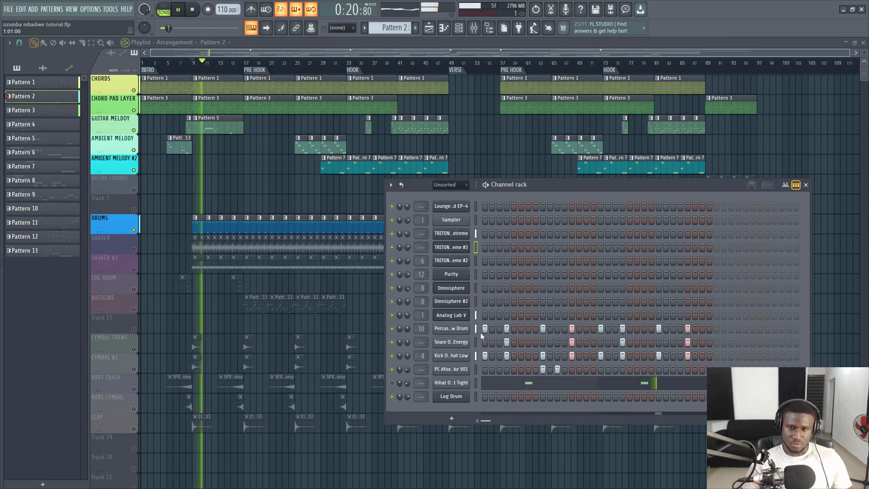
{"action": "key", "text": "space"}
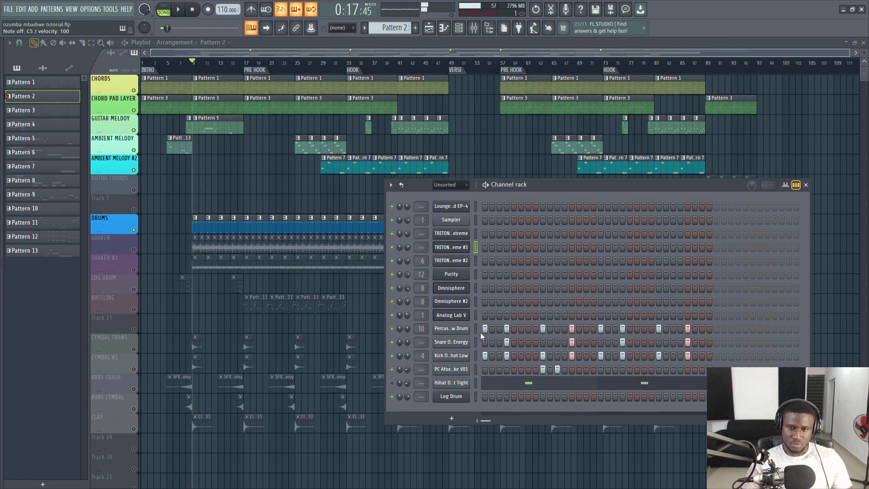
{"action": "left_click", "coordinate": [466, 357]}
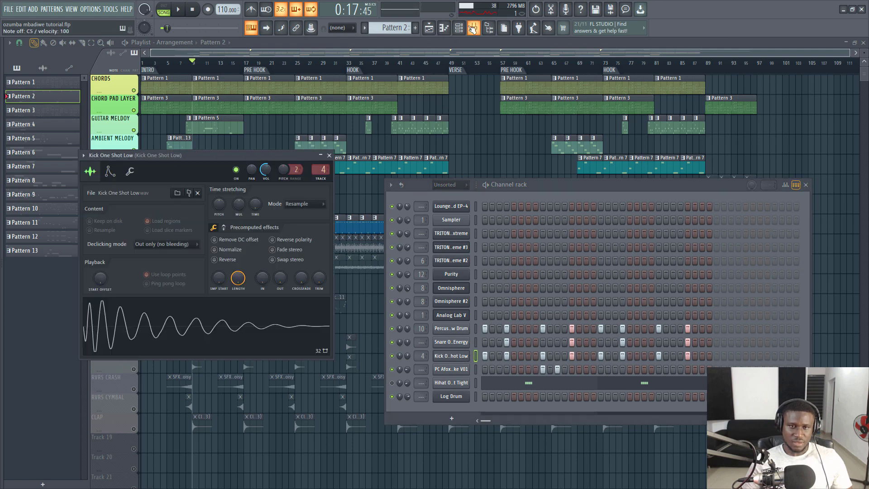
- Open the Fruity parametric EQ 2 on the Kick One Shot Low mixer track and audition the kick through it
{"action": "left_click", "coordinate": [473, 28]}
{"action": "left_click", "coordinate": [810, 72]}
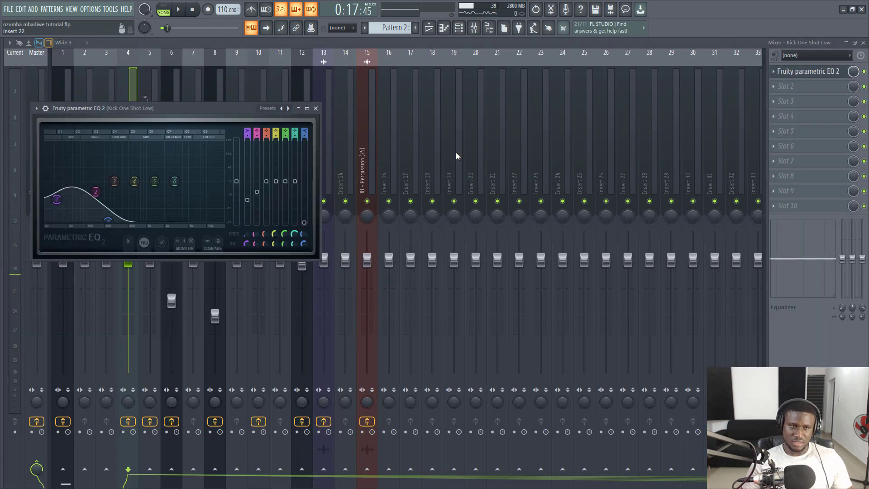
{"action": "key", "text": "z"}
{"action": "key", "text": "z"}
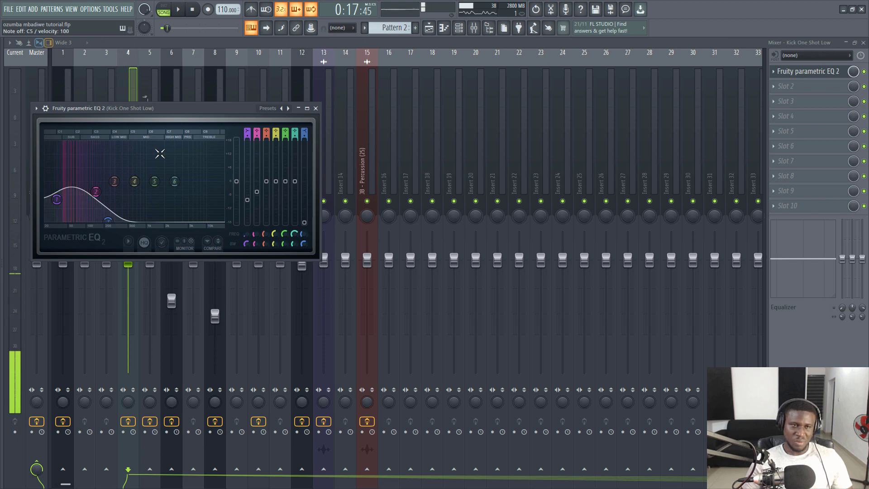
{"action": "key", "text": "z"}
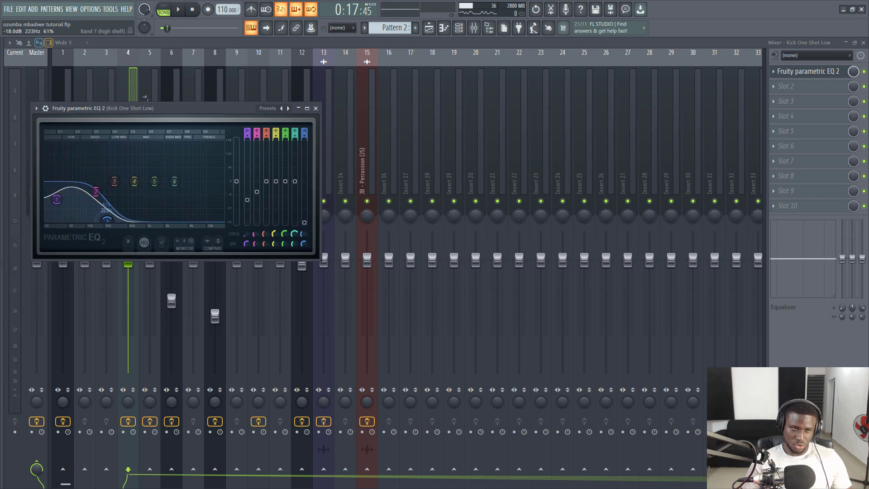
- Move the kick EQ's band 2 to a lower frequency at about 0 dB, shift band 7 lower and play briefly
{"action": "left_click_drag", "start_coordinate": [96, 192], "coordinate": [79, 181]}
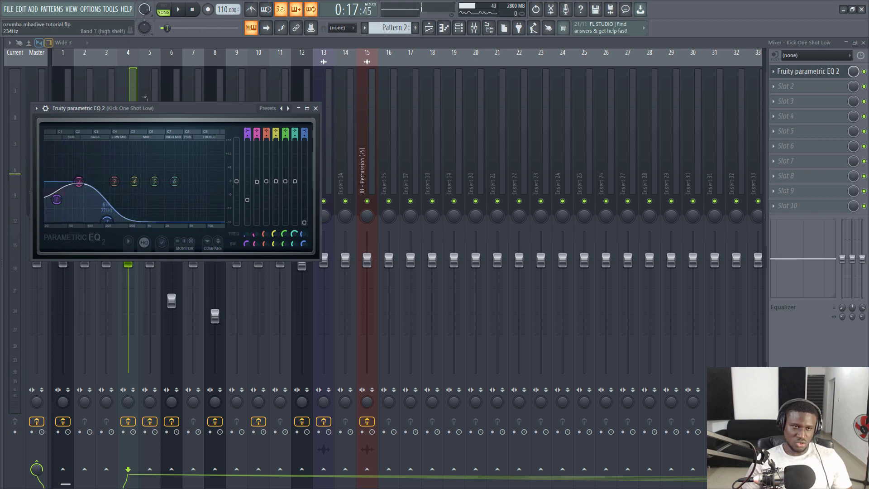
{"action": "mouse_move", "coordinate": [107, 221]}
{"action": "left_mouse_down"}
{"action": "mouse_move", "coordinate": [100, 221]}
{"action": "mouse_move", "coordinate": [136, 194]}
{"action": "mouse_move", "coordinate": [169, 189]}
{"action": "mouse_move", "coordinate": [95, 221]}
{"action": "left_mouse_up"}
{"action": "key", "text": "space"}
{"action": "key", "text": "space"}
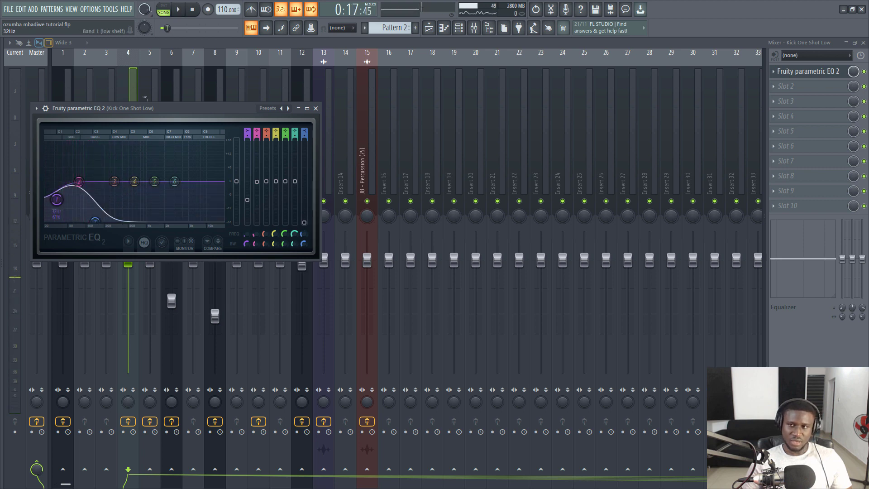
- Compare the kick with its Fruity parametric EQ 2 bypassed while playing the arrangement, and re-enable the effect
{"action": "left_click", "coordinate": [864, 72]}
{"action": "key", "text": "space"}
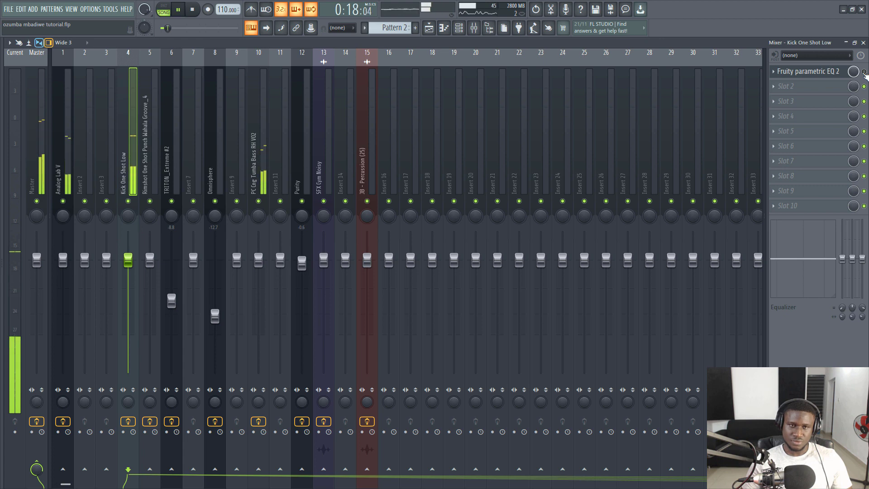
{"action": "key", "text": "space"}
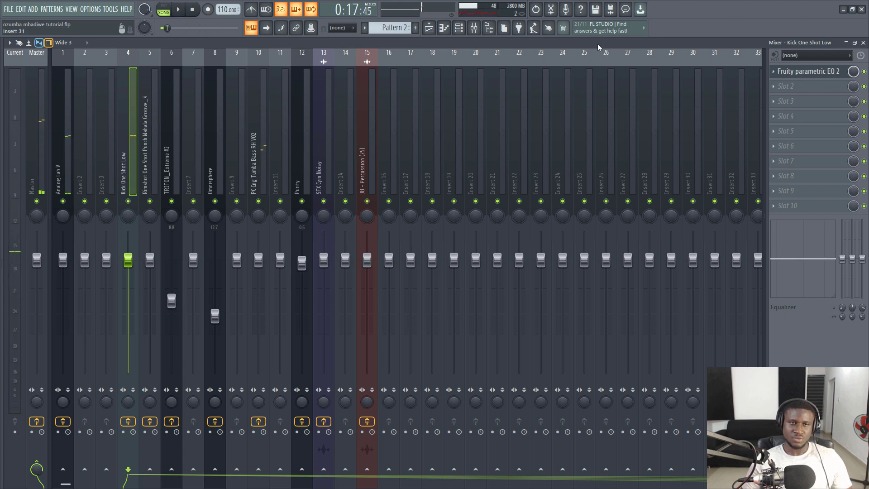
- Listen to the arrangement from bar 9 with Pattern 2's drum steps shown in the channel rack, and return to the playlist
{"action": "key", "text": "space"}
{"action": "key", "text": "F6"}
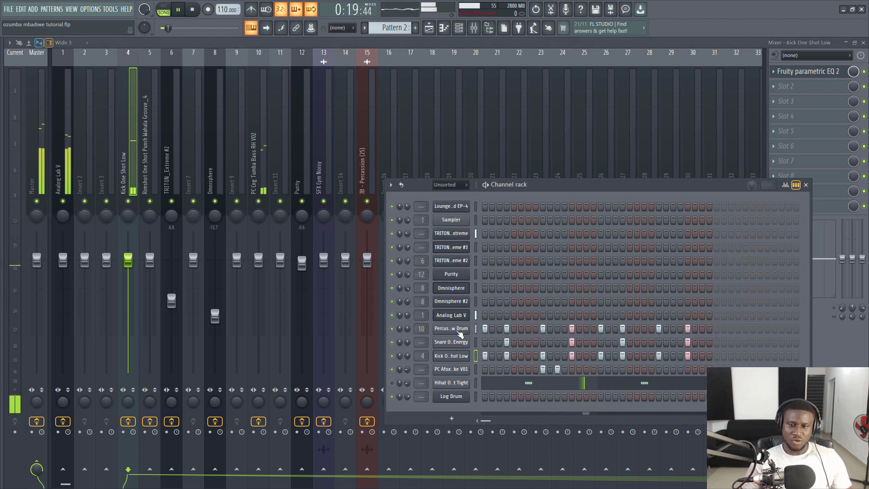
{"action": "key", "text": "space"}
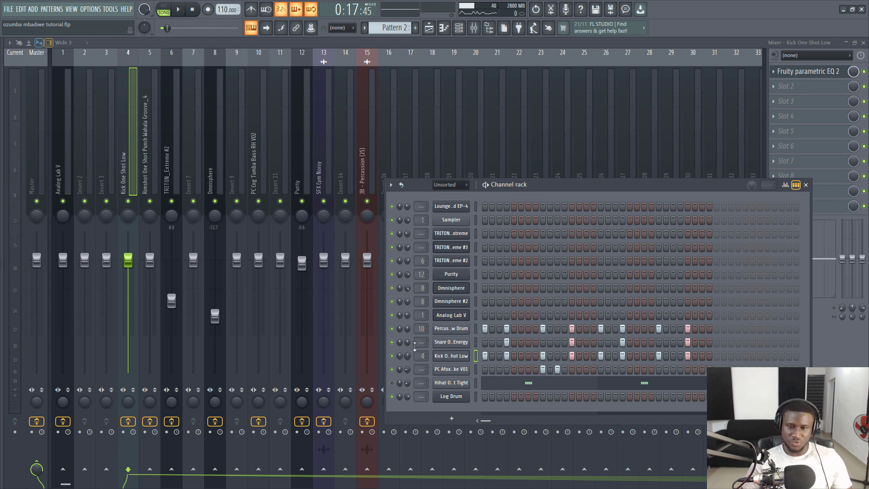
{"action": "key", "text": "space"}
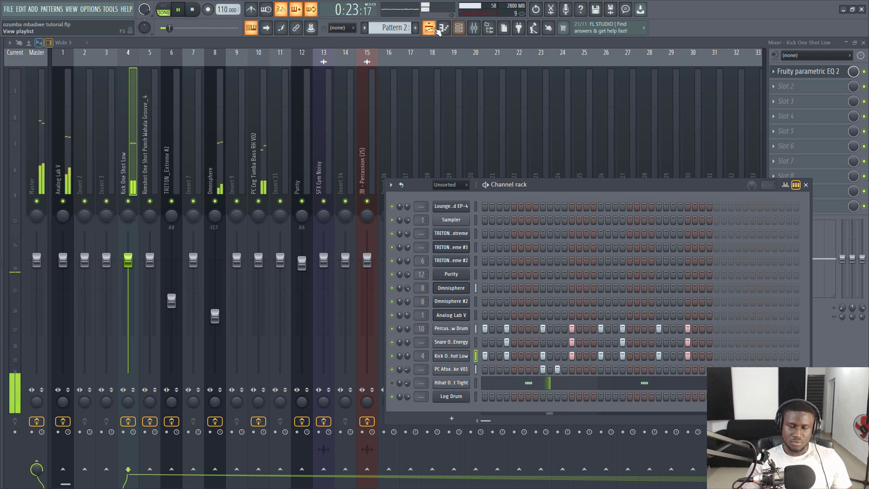
{"action": "left_click", "coordinate": [437, 29]}
{"action": "key", "text": "space"}
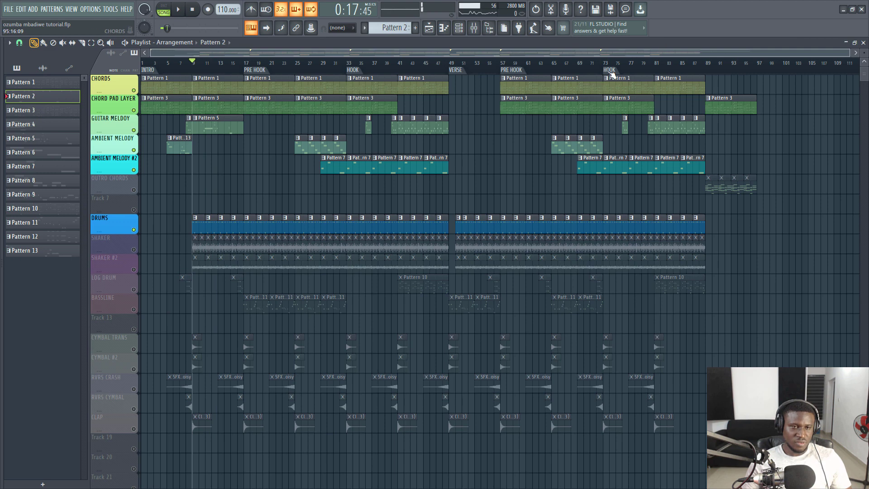
- Unmute the SHAKER and SHAKER #2 tracks one after the other, playing the arrangement from bar 9 after each
{"action": "left_click", "coordinate": [134, 250]}
{"action": "key", "text": "space"}
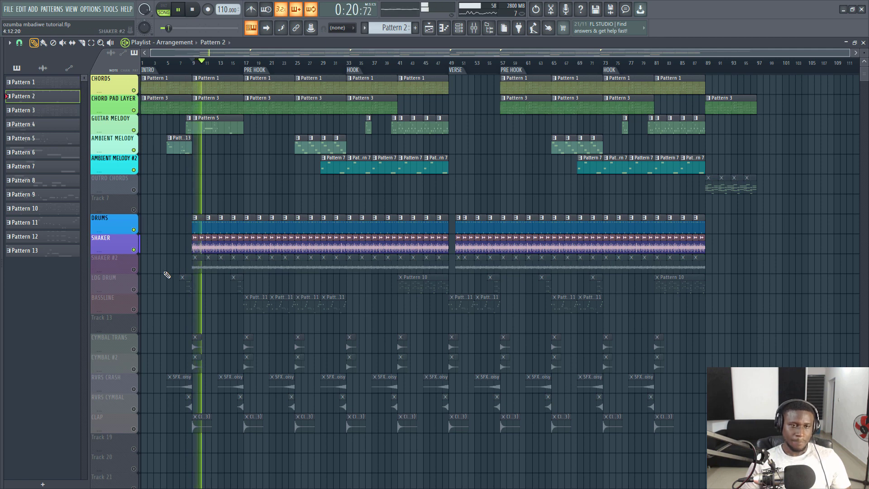
{"action": "key", "text": "space"}
{"action": "left_click", "coordinate": [134, 270]}
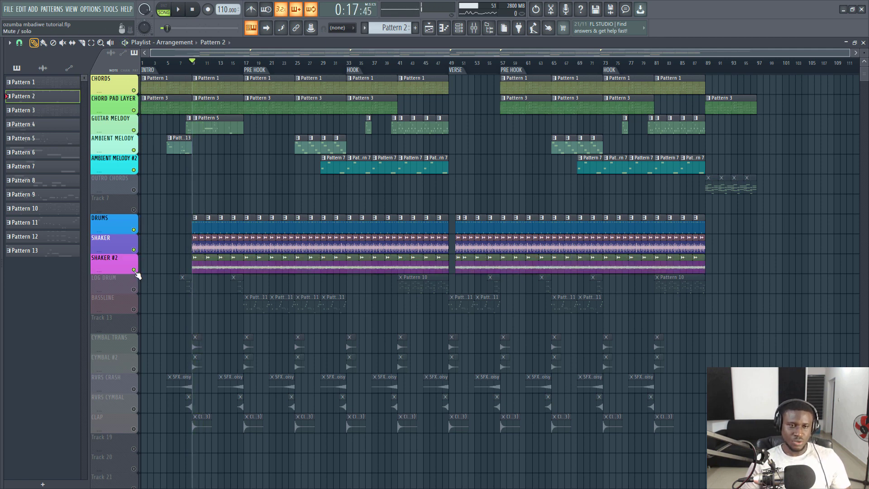
{"action": "key", "text": "space"}
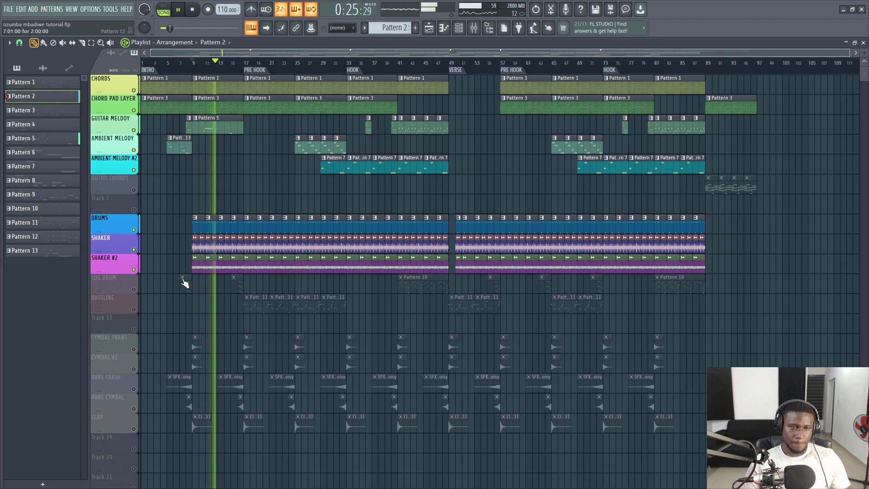
{"action": "key", "text": "space"}
- Unmute the LOG DRUM track and play the arrangement from bar 7
{"action": "left_click", "coordinate": [134, 290]}
{"action": "left_click", "coordinate": [183, 63]}
{"action": "key", "text": "space"}
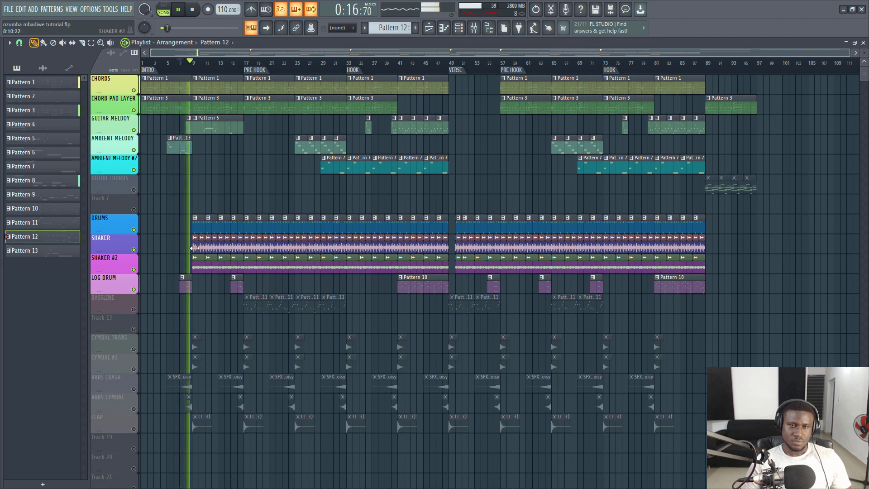
{"action": "key", "text": "space"}
- Examine Pattern 12's Log Drum notes in the piano roll, audition the A4 and A5 keys and return to the playlist
{"action": "double_click", "coordinate": [184, 284]}
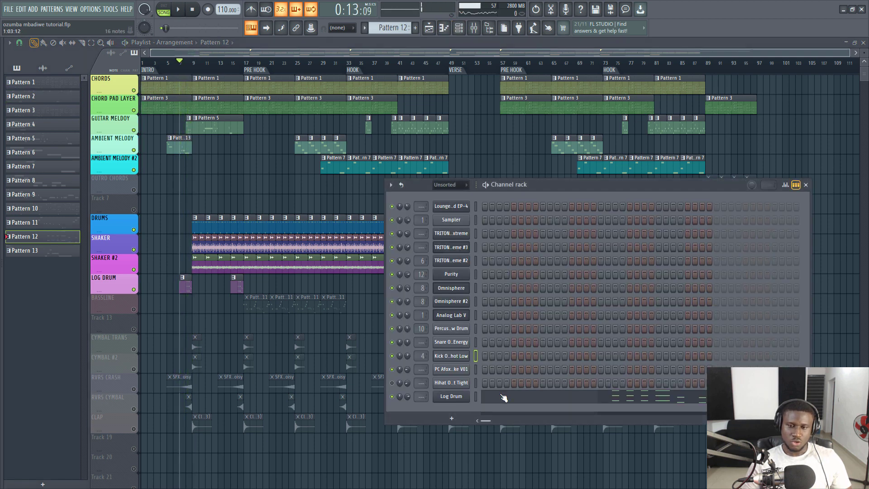
{"action": "left_click", "coordinate": [504, 397]}
{"action": "scroll", "coordinate": [190, 188], "scroll_direction": "up", "scroll_amount": 3}
{"action": "scroll", "coordinate": [176, 213], "scroll_direction": "down", "scroll_amount": 2}
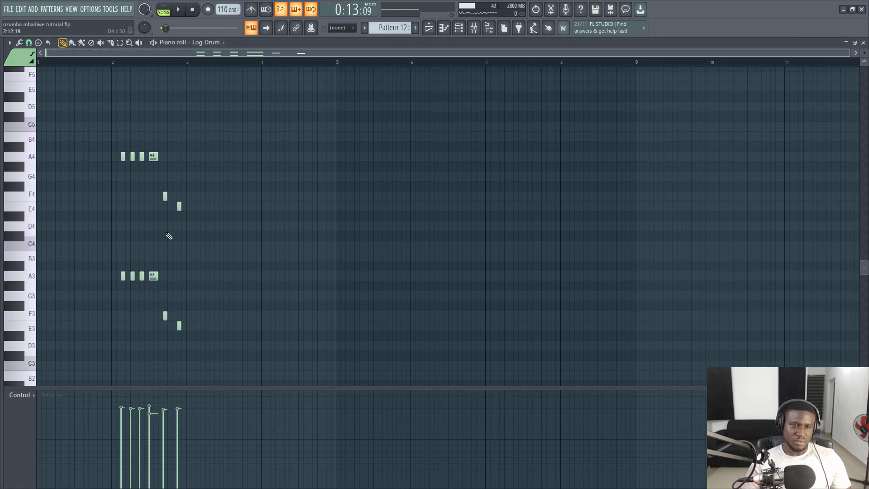
{"action": "scroll", "coordinate": [169, 235], "scroll_direction": "up", "scroll_amount": 4}
{"action": "scroll", "coordinate": [130, 140], "scroll_direction": "down", "scroll_amount": 4}
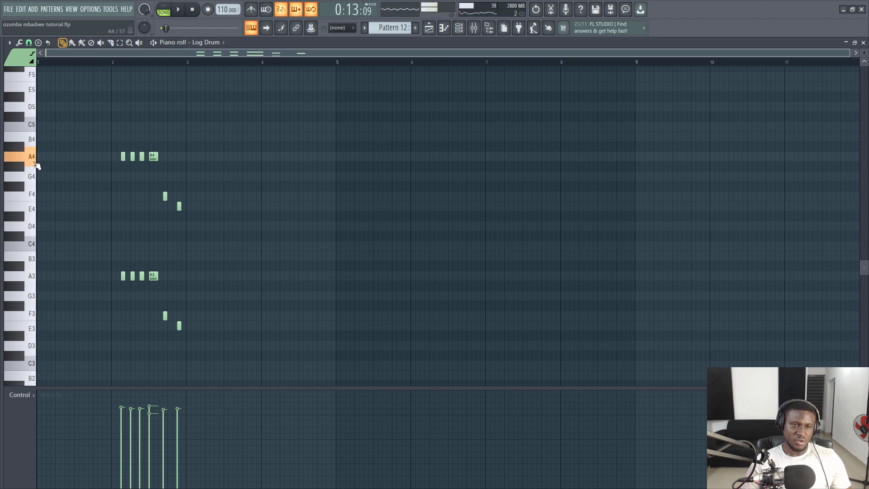
{"action": "scroll", "coordinate": [36, 165], "scroll_direction": "up", "scroll_amount": 4}
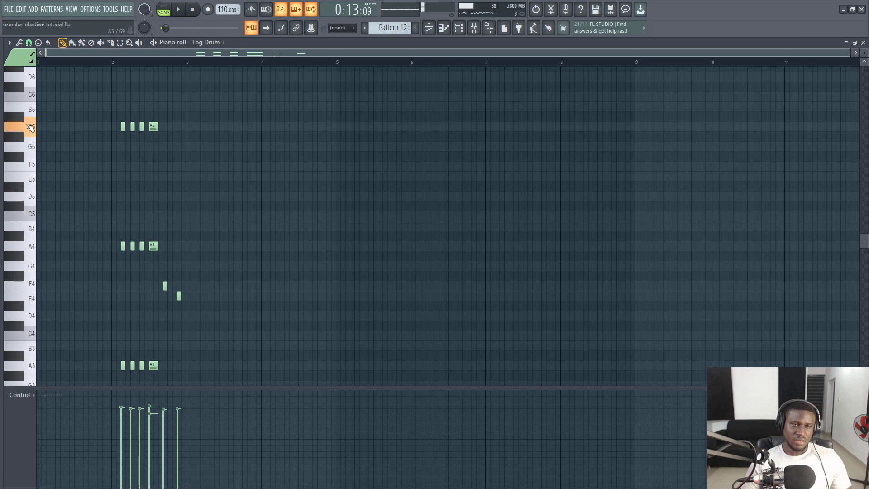
{"action": "left_click", "coordinate": [429, 30]}
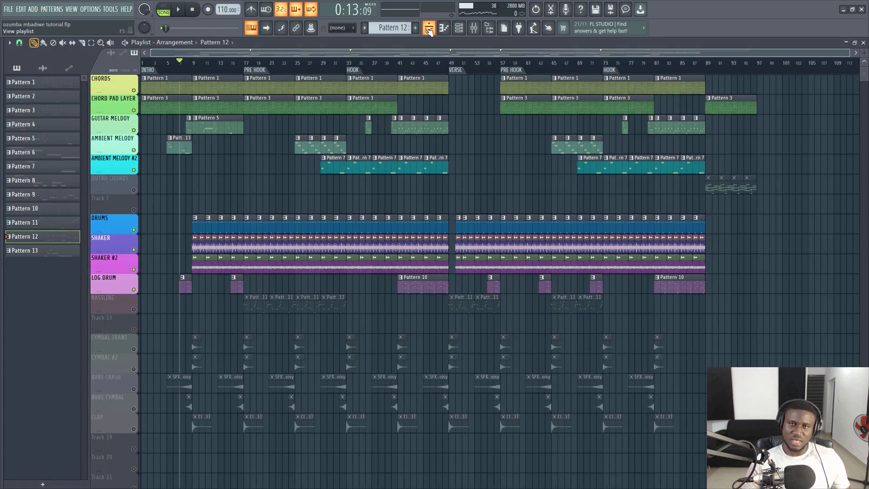
- Play the arrangement from bar 7, jump to bar 41 and select the Pattern 10 clip on the LOG DRUM track
{"action": "key", "text": "space"}
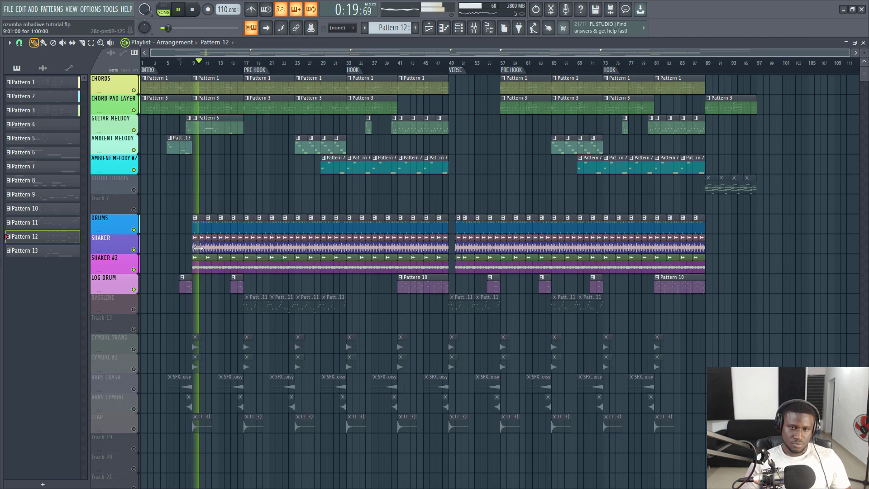
{"action": "left_click", "coordinate": [400, 63]}
{"action": "left_click", "coordinate": [405, 290]}
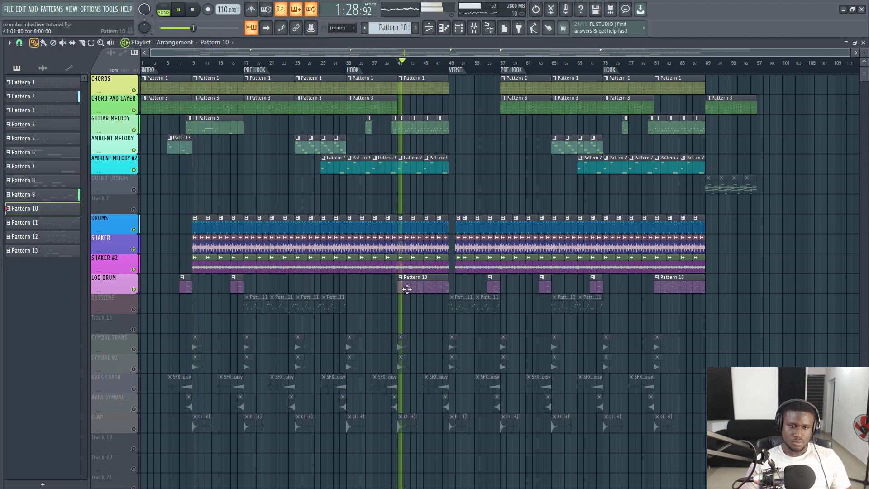
{"action": "key", "text": "space"}
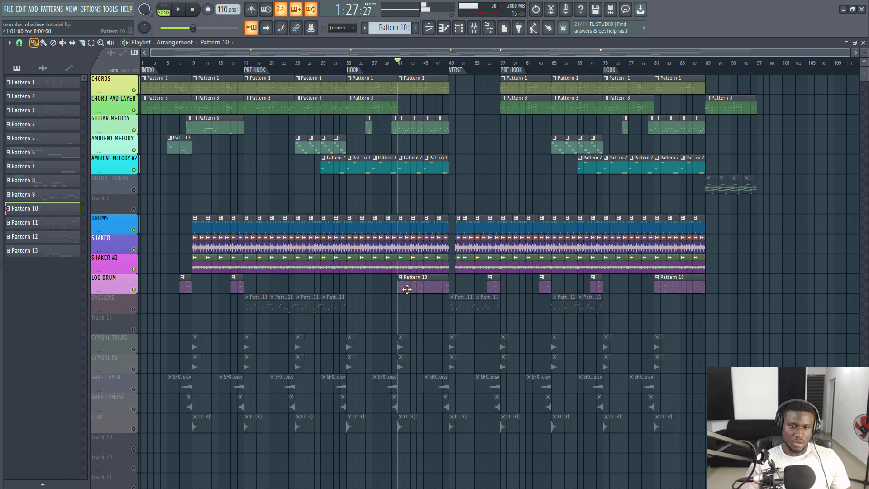
- Listen to Pattern 10's Log Drum notes in the piano roll during playback from bar 41, and return to the playlist
{"action": "left_click", "coordinate": [461, 30]}
{"action": "key", "text": "space"}
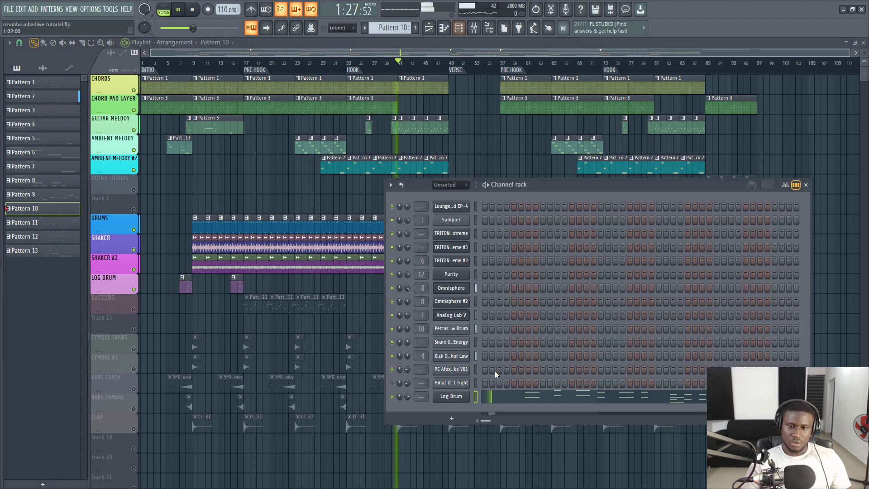
{"action": "left_click", "coordinate": [508, 398]}
{"action": "scroll", "coordinate": [242, 111], "scroll_direction": "down", "scroll_amount": 1, "text": "ctrl"}
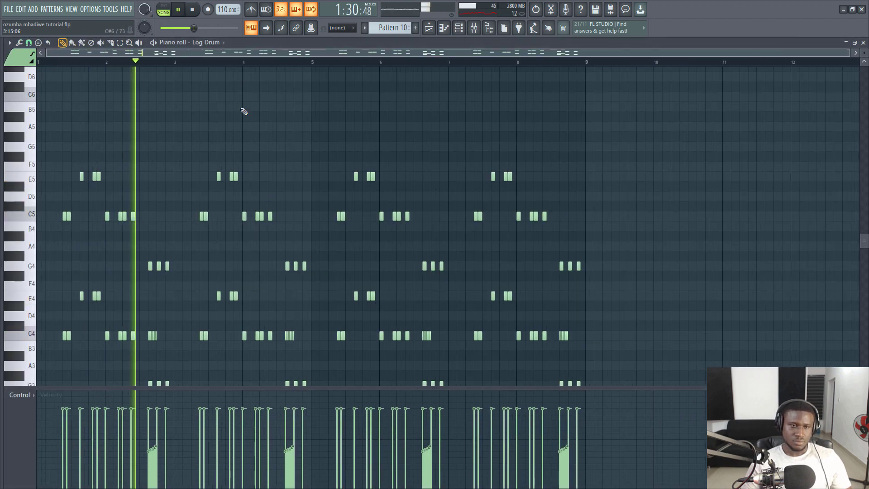
{"action": "scroll", "coordinate": [245, 123], "scroll_direction": "down", "scroll_amount": 1}
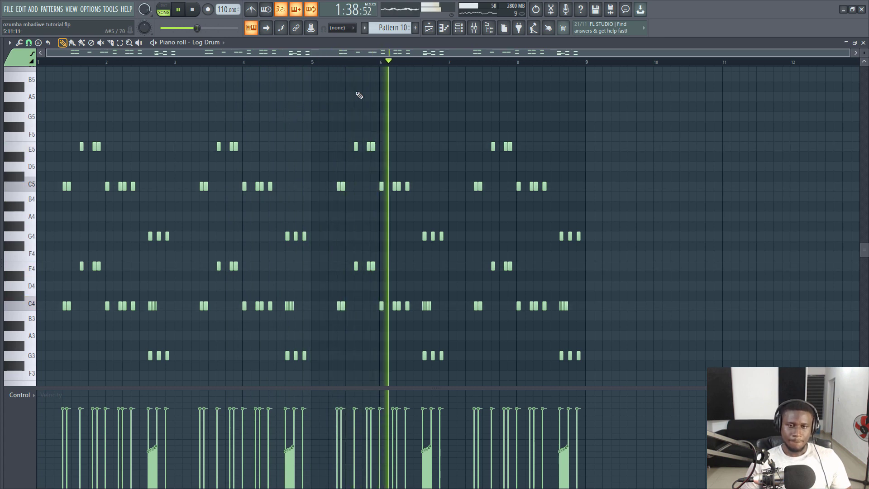
{"action": "key", "text": "space"}
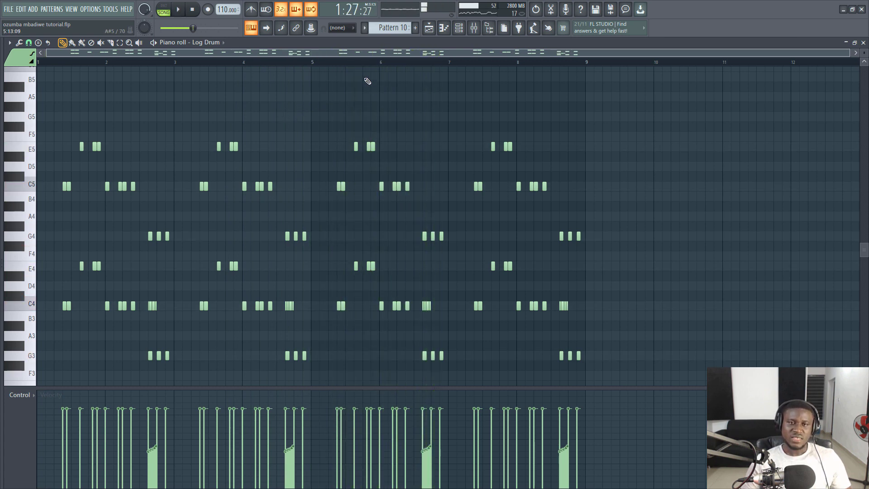
{"action": "left_click", "coordinate": [430, 30]}
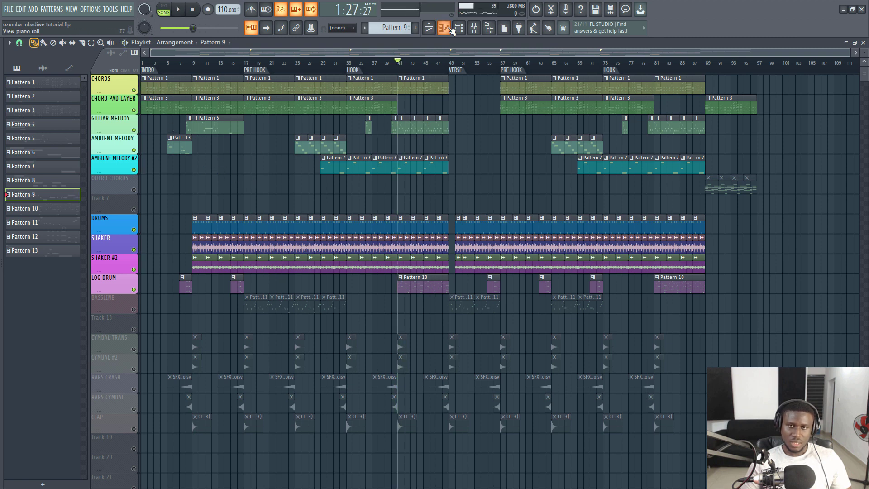
- Play Pattern 9 in pattern mode, examine its Omnisphere notes in the piano roll and return to the channel rack
{"action": "left_click", "coordinate": [466, 30]}
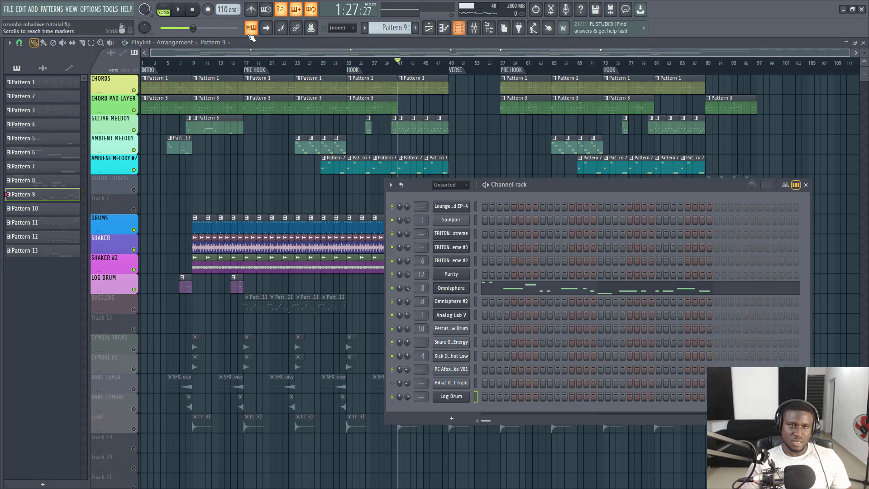
{"action": "left_click", "coordinate": [161, 9]}
{"action": "key", "text": "space"}
{"action": "left_click", "coordinate": [516, 286]}
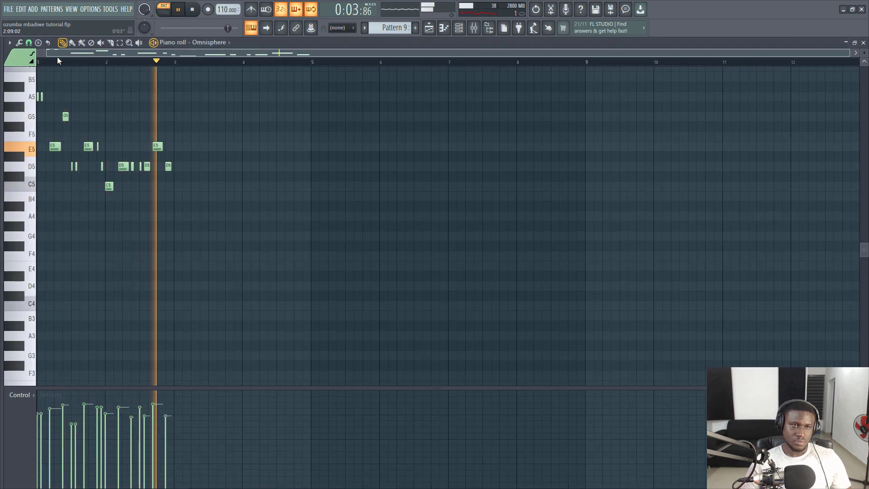
{"action": "scroll", "coordinate": [50, 61], "scroll_direction": "up", "scroll_amount": 4}
{"action": "scroll", "coordinate": [213, 150], "scroll_direction": "up", "scroll_amount": 3}
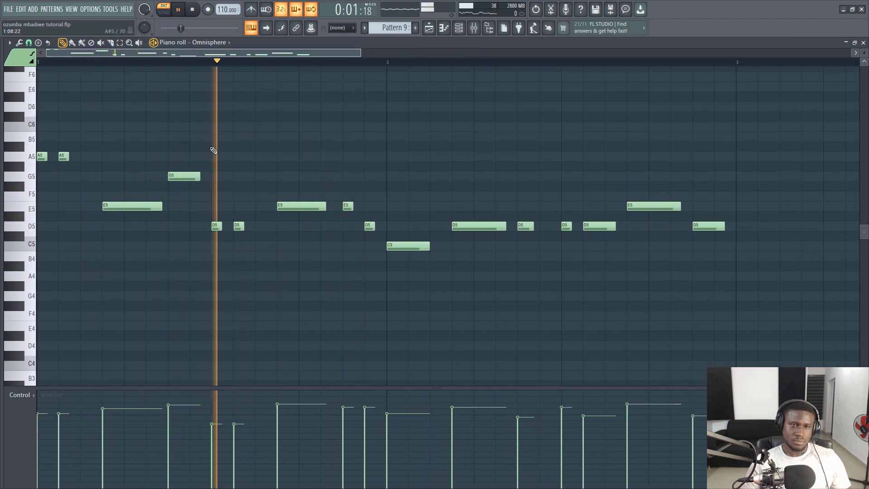
{"action": "left_click", "coordinate": [459, 29]}
{"action": "key", "text": "space"}
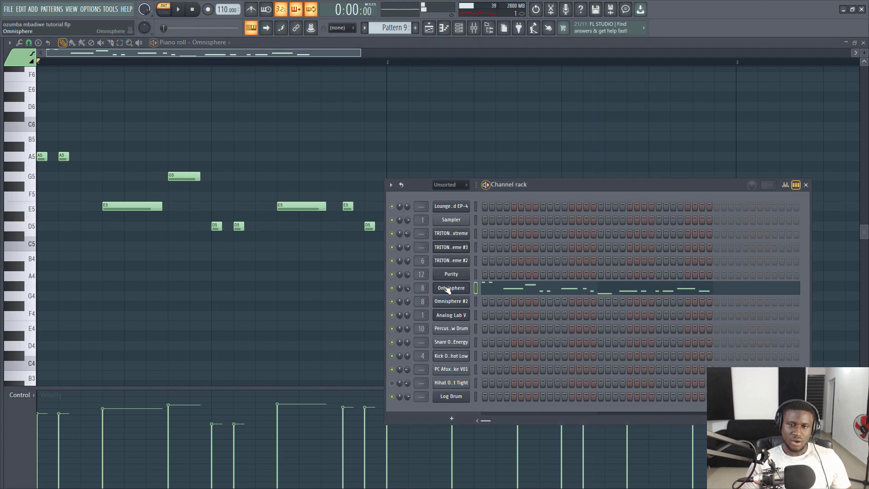
- Open the Hardcore effect on the Omnisphere mixer track and toggle its Distortion pedal on and off
{"action": "left_click", "coordinate": [474, 30]}
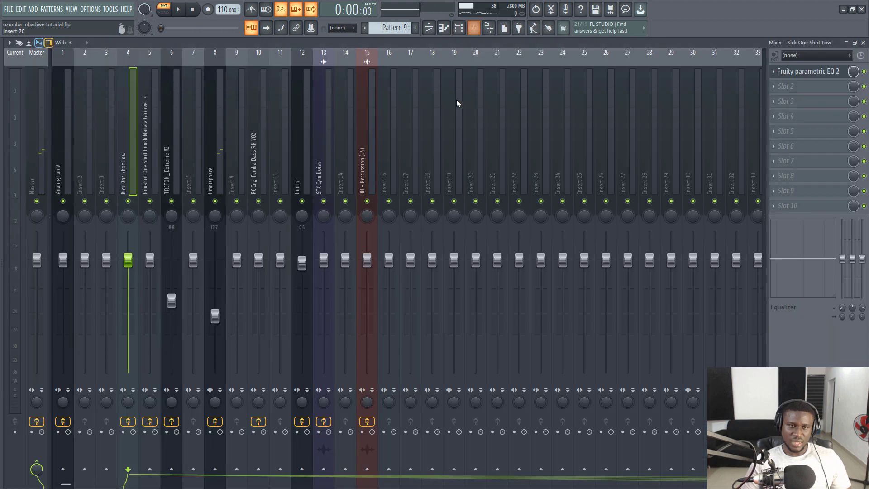
{"action": "left_click", "coordinate": [209, 181]}
{"action": "left_click", "coordinate": [774, 74]}
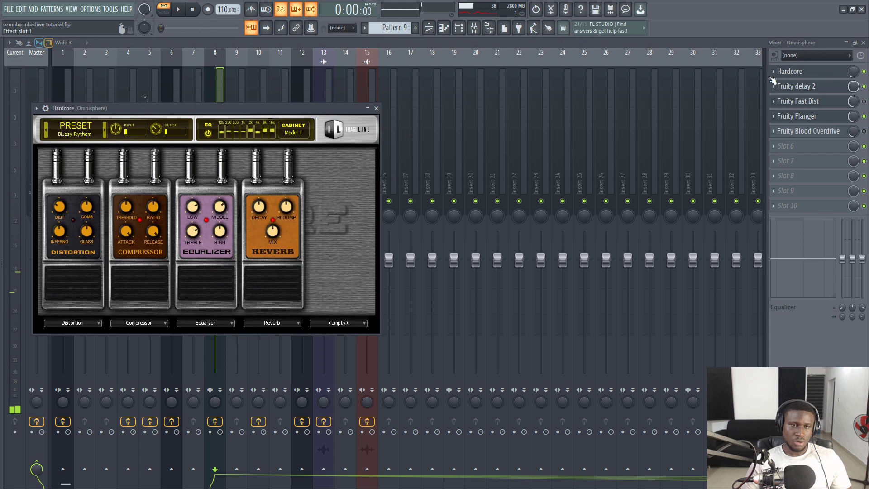
{"action": "left_click", "coordinate": [66, 277]}
{"action": "left_click", "coordinate": [66, 277]}
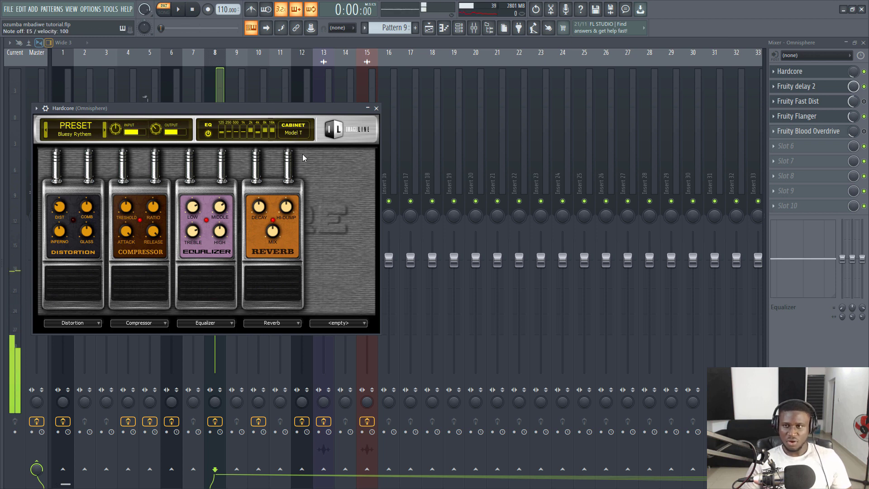
- Audition Hardcore's cabinet models I, D and A on the Omnisphere track and switch back to Model T
{"action": "left_click", "coordinate": [288, 137]}
{"action": "left_click", "coordinate": [324, 195]}
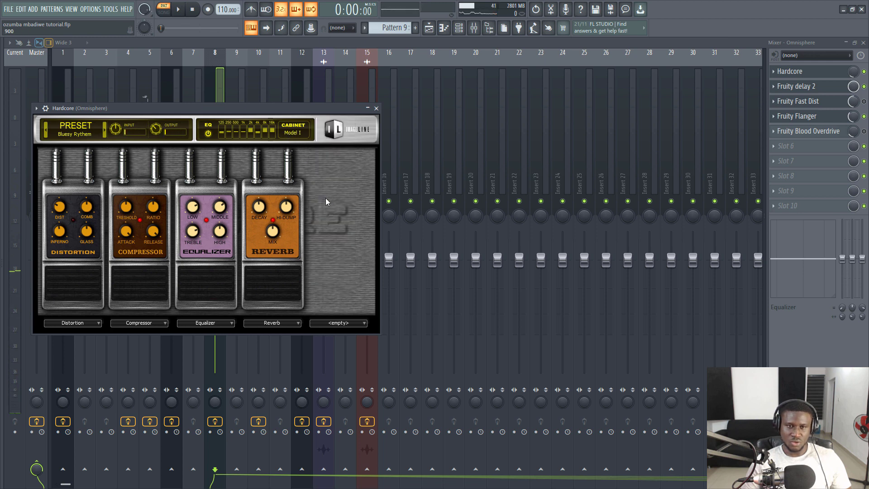
{"action": "left_click", "coordinate": [297, 134]}
{"action": "left_click", "coordinate": [321, 154]}
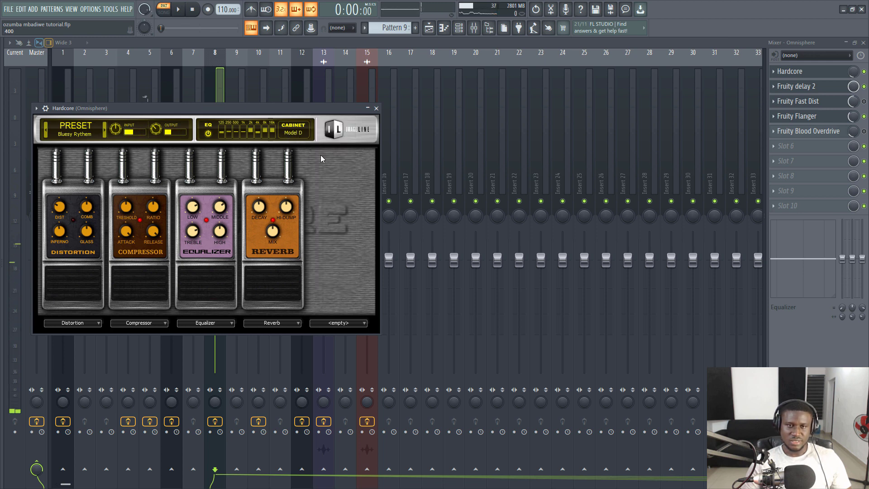
{"action": "left_click", "coordinate": [295, 137]}
{"action": "left_click", "coordinate": [326, 131]}
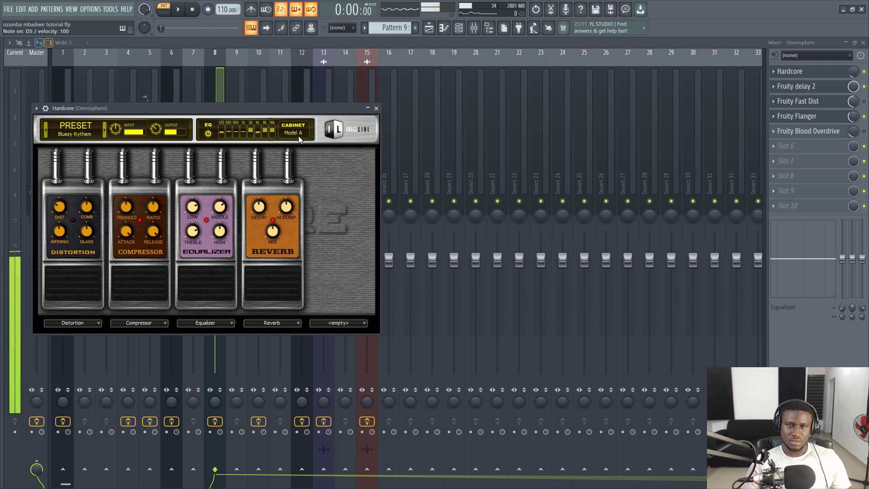
{"action": "left_click", "coordinate": [298, 136]}
{"action": "left_click", "coordinate": [335, 285]}
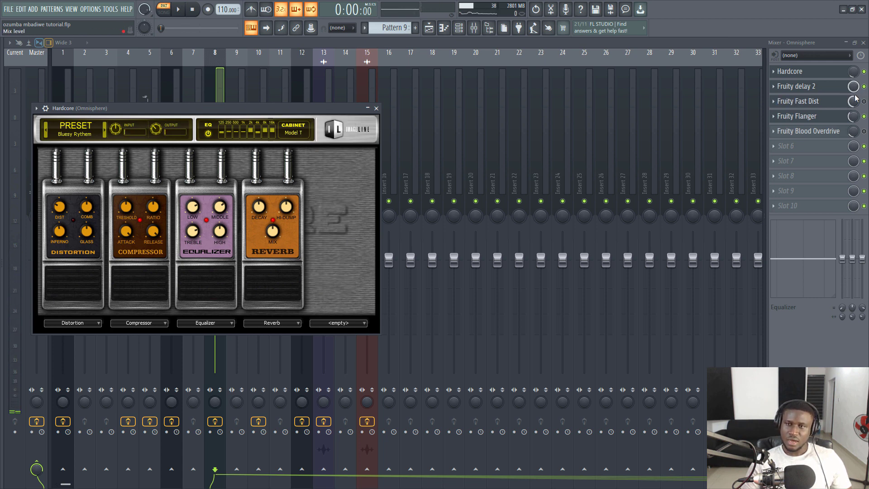
- Examine the Fruity delay 2 and Fruity Flanger settings on the Omnisphere mixer track and return to the playlist
{"action": "left_click", "coordinate": [812, 87]}
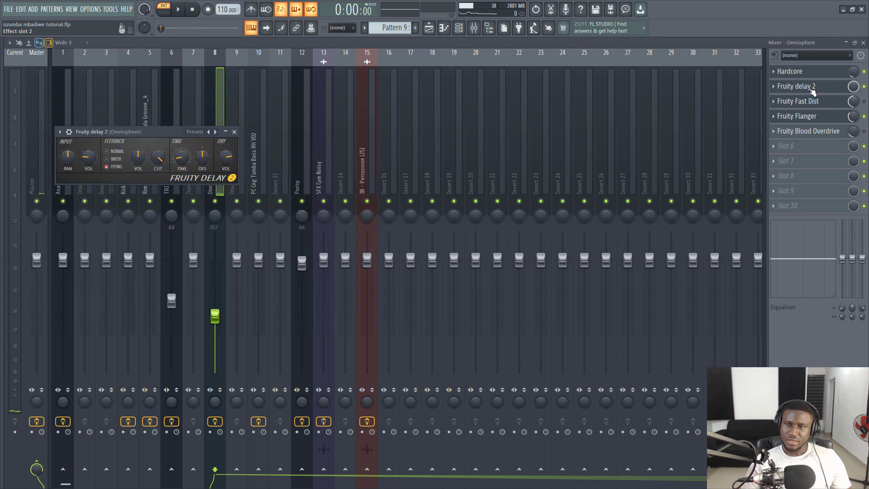
{"action": "left_click", "coordinate": [812, 87]}
{"action": "left_click", "coordinate": [800, 118]}
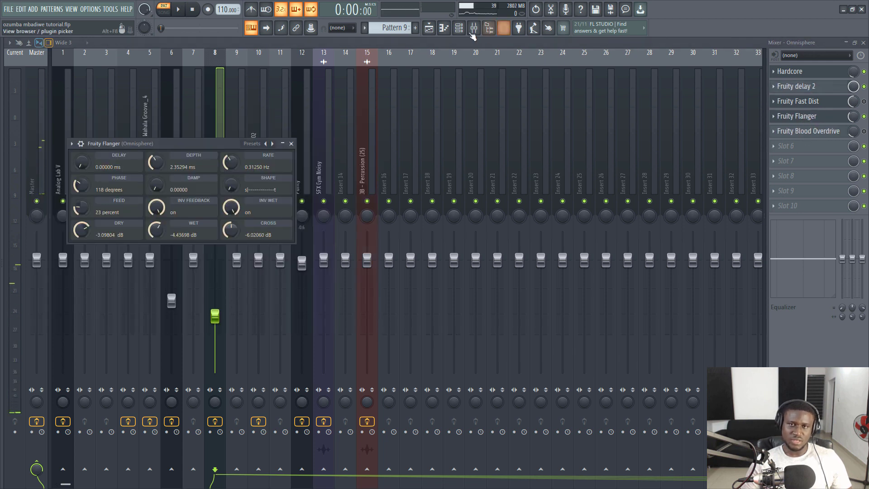
{"action": "left_click", "coordinate": [428, 27]}
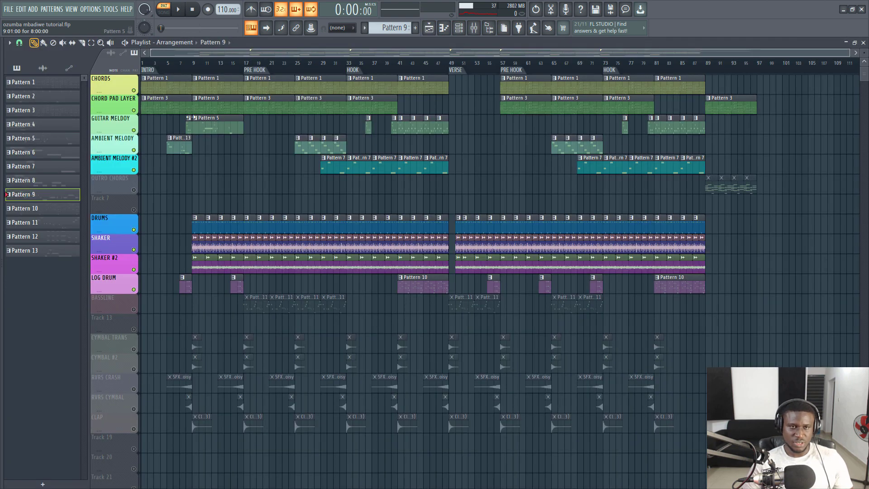
- Play the arrangement briefly from the HOOK at bar 33 and from around bar 42
{"action": "left_click", "coordinate": [353, 70]}
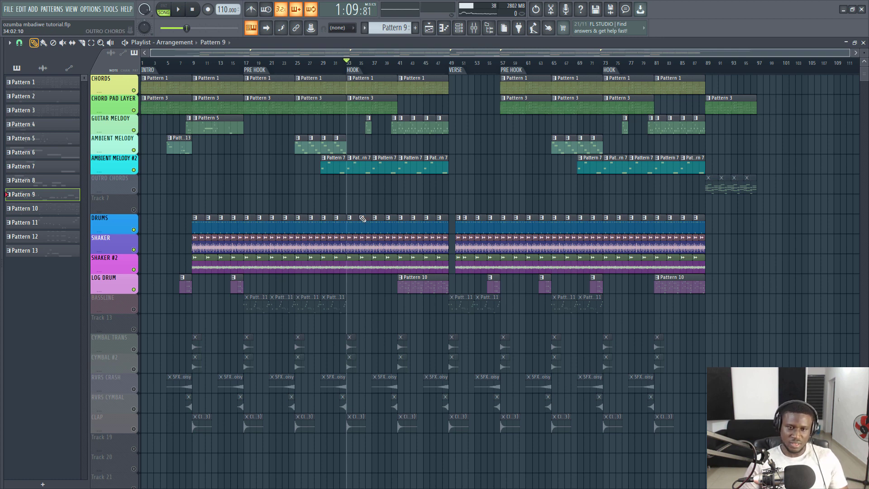
{"action": "key", "text": "space"}
{"action": "key", "text": "space"}
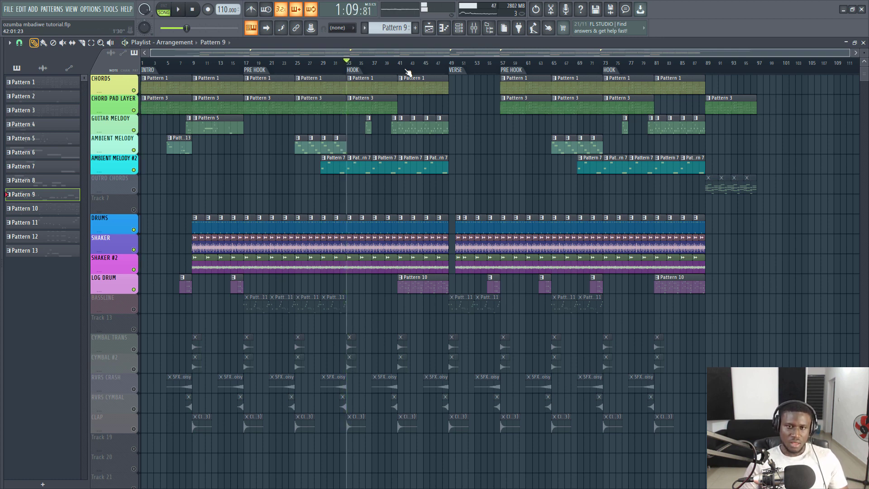
{"action": "left_click", "coordinate": [407, 71]}
{"action": "key", "text": "space"}
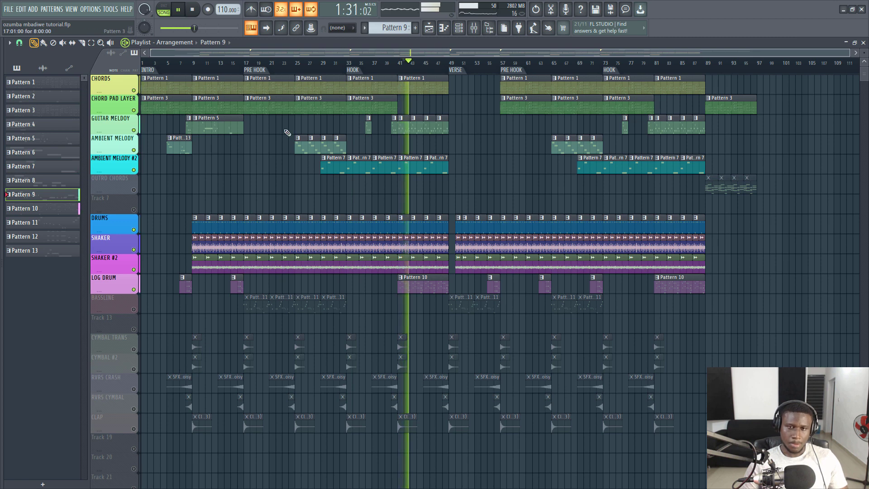
{"action": "key", "text": "space"}
- Move the playhead to the PRE HOOK at bar 17, unmute the BASSLINE track and open Pattern 11's Purity notes
{"action": "left_click", "coordinate": [256, 71]}
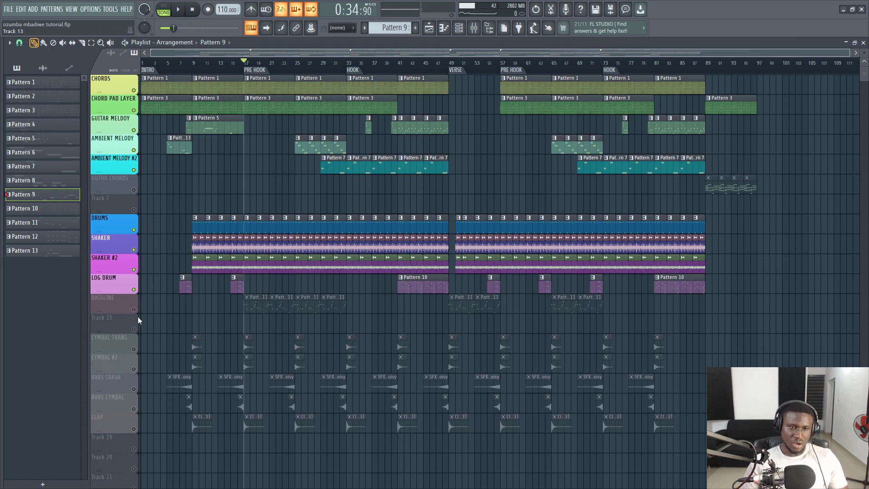
{"action": "left_click", "coordinate": [134, 309]}
{"action": "double_click", "coordinate": [250, 310]}
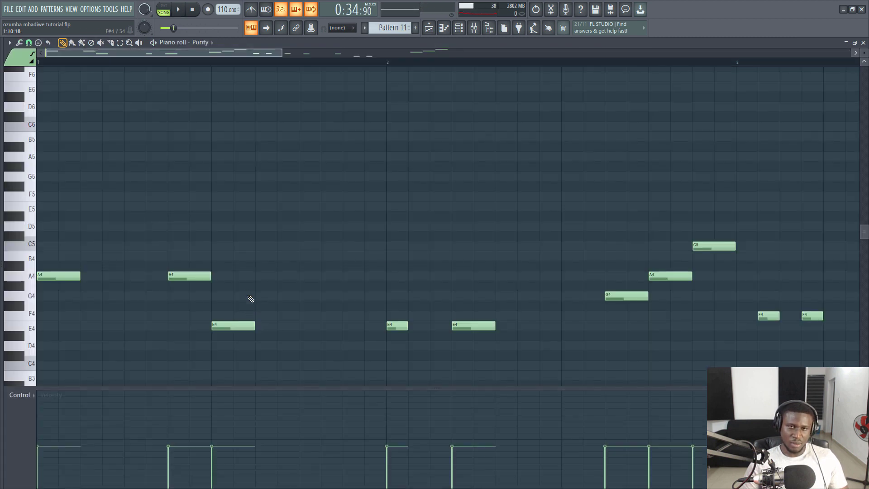
{"action": "scroll", "coordinate": [369, 64], "scroll_direction": "down", "scroll_amount": 6}
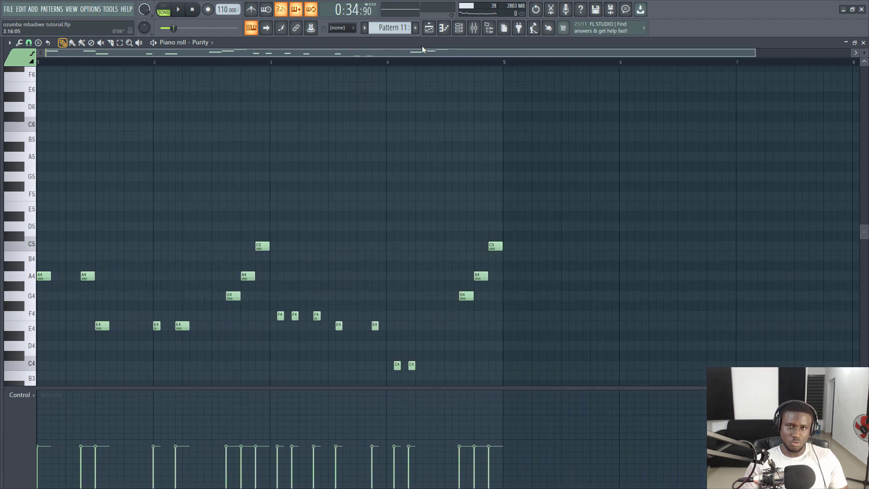
- Listen to Pattern 11's Purity notes from bar 17 with the channel rack open and moved clear of the notes
{"action": "left_click", "coordinate": [458, 29]}
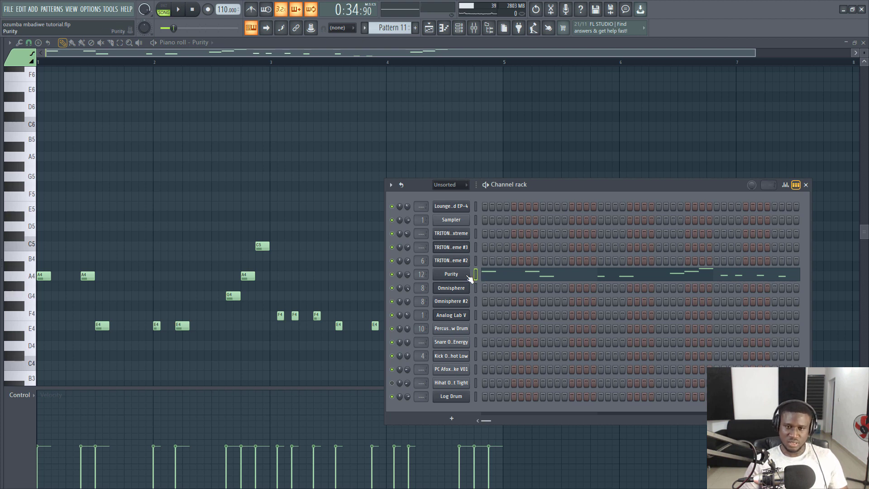
{"action": "key", "text": "space"}
{"action": "scroll", "coordinate": [219, 200], "scroll_direction": "down", "scroll_amount": 2}
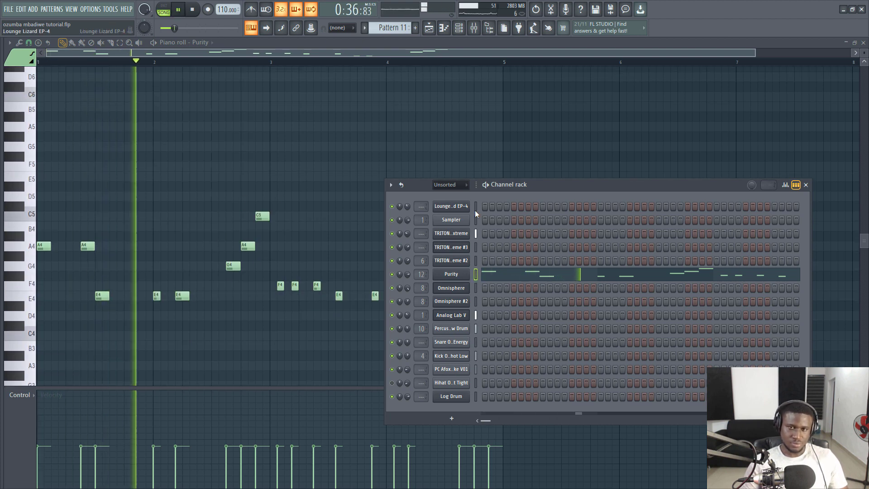
{"action": "left_click_drag", "start_coordinate": [549, 192], "coordinate": [677, 192]}
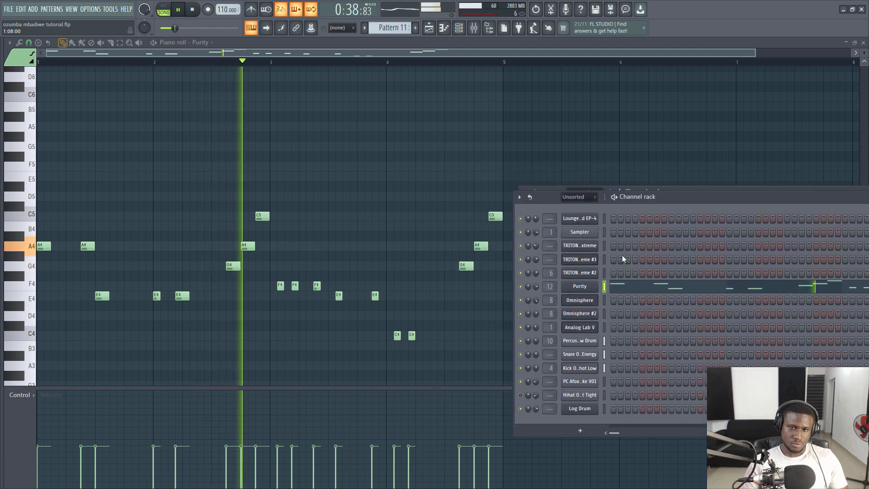
{"action": "left_click_drag", "start_coordinate": [622, 259], "coordinate": [529, 272]}
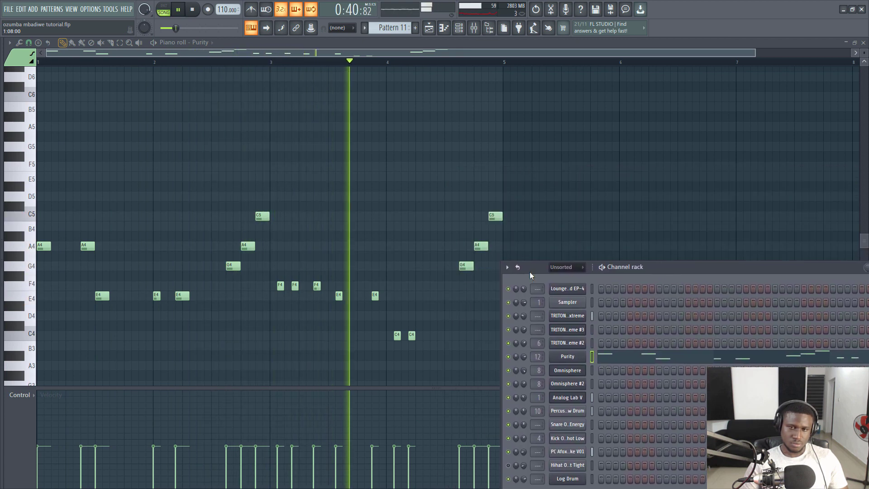
{"action": "scroll", "coordinate": [450, 281], "scroll_direction": "down", "scroll_amount": 2}
{"action": "key", "text": "space"}
- Examine Purity's AnA BassGuitar preset and the Fruity parametric EQ 2 and Fruity Fast Dist effects on its mixer track
{"action": "left_click", "coordinate": [567, 356]}
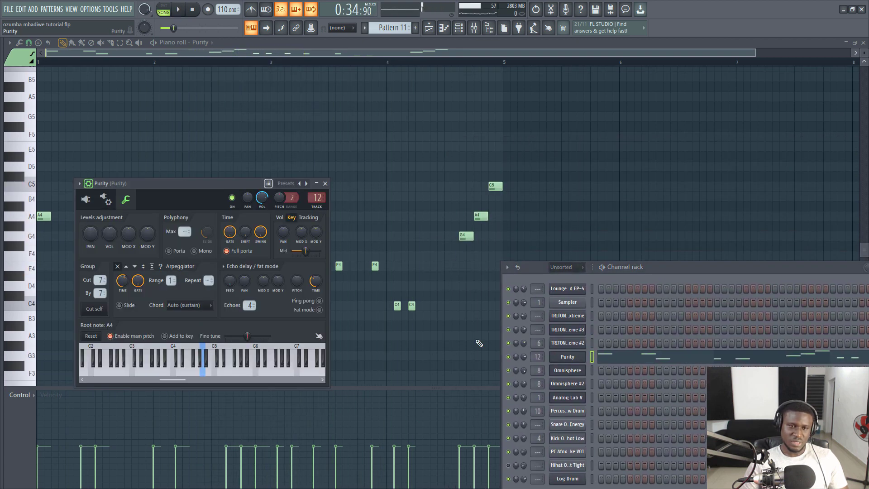
{"action": "left_click", "coordinate": [92, 203]}
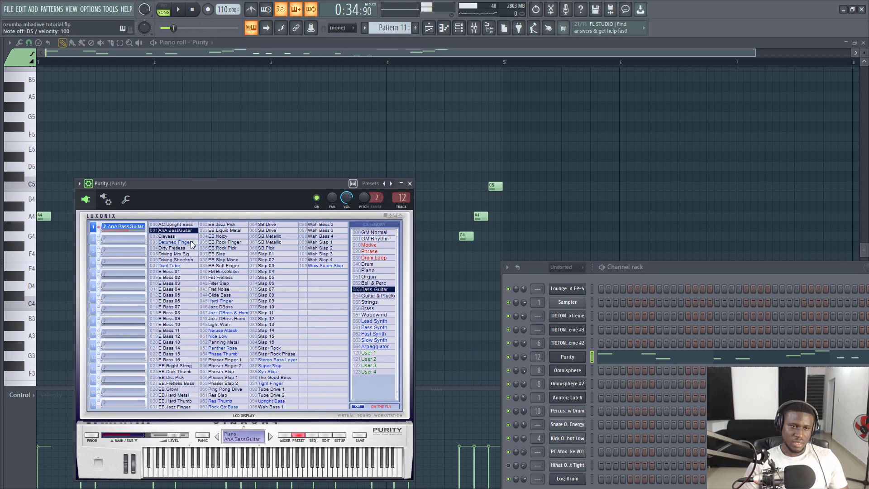
{"action": "left_click", "coordinate": [474, 28]}
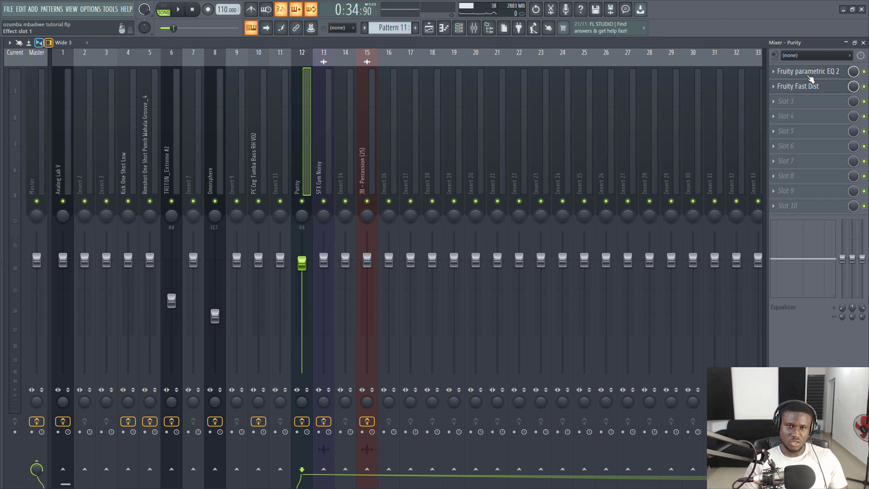
{"action": "left_click", "coordinate": [810, 73]}
{"action": "left_click", "coordinate": [810, 86]}
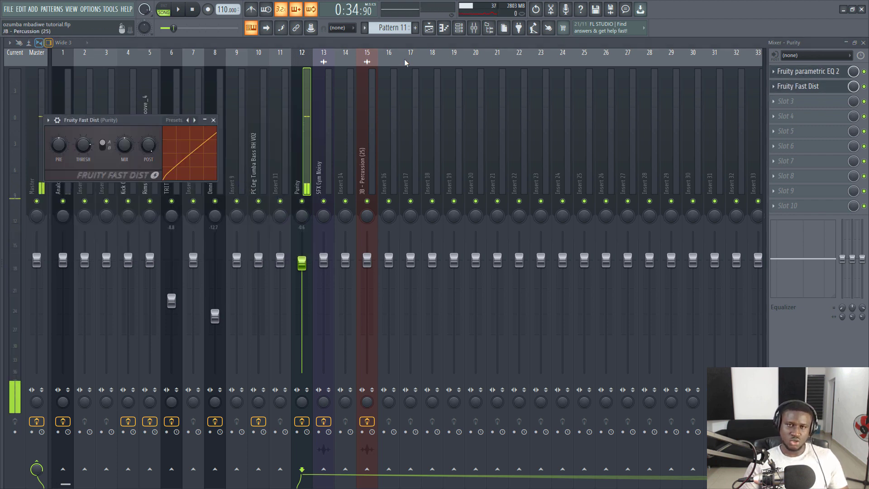
- Play the arrangement from bar 17, follow the Purity bassline in the piano roll and return to the playlist
{"action": "key", "text": "F5"}
{"action": "key", "text": "space"}
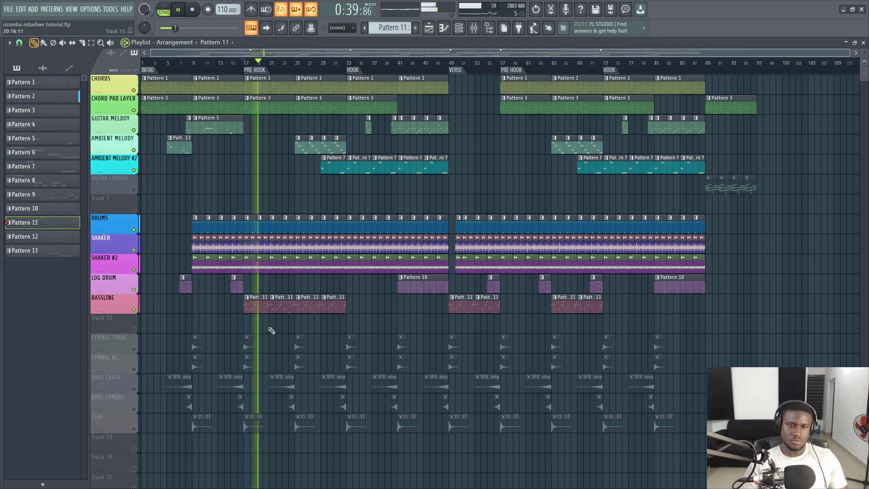
{"action": "key", "text": "F7"}
{"action": "left_click_drag", "start_coordinate": [245, 53], "coordinate": [103, 52]}
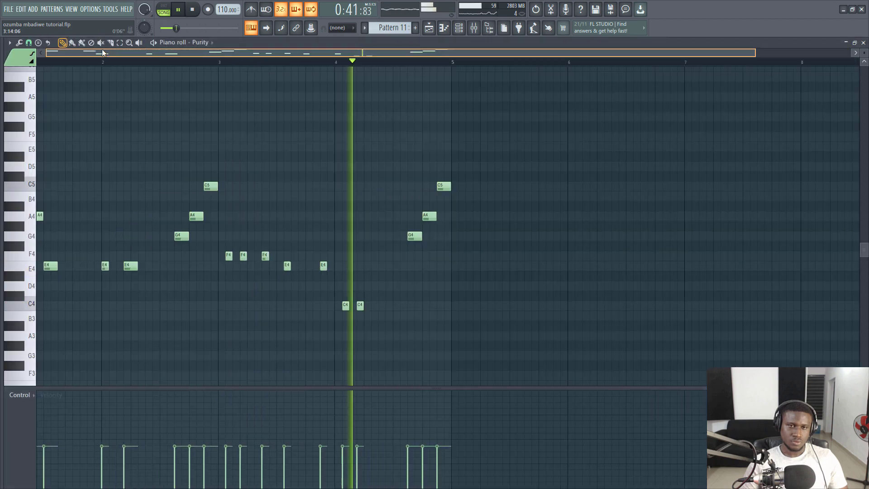
{"action": "key", "text": "space"}
{"action": "left_click", "coordinate": [430, 29]}
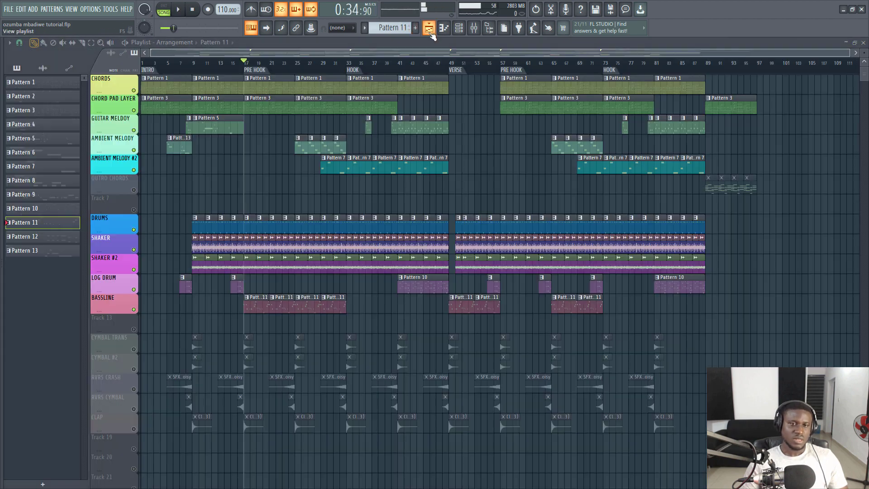
- Unmute the CYMBAL TRANS and CYMBAL #2 tracks and play them briefly from bar 17
{"action": "scroll", "coordinate": [207, 342], "scroll_direction": "down", "scroll_amount": 2}
{"action": "scroll", "coordinate": [226, 337], "scroll_direction": "up", "scroll_amount": 2}
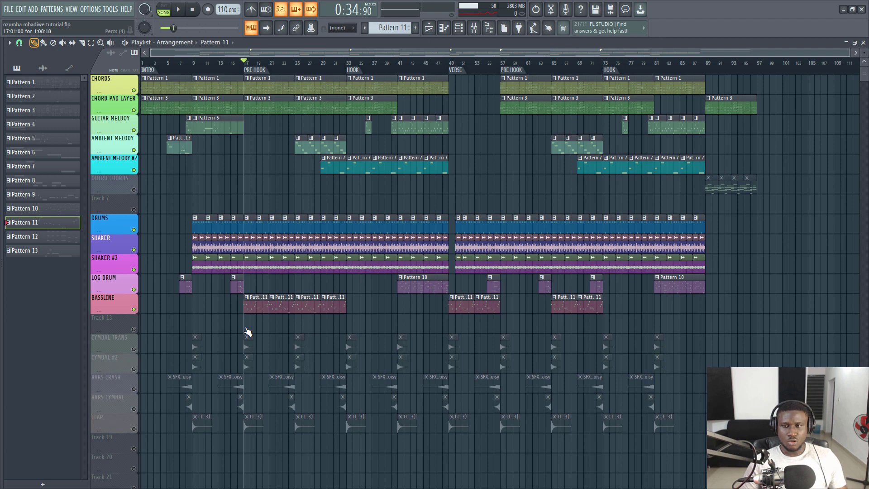
{"action": "left_click", "coordinate": [135, 349]}
{"action": "left_click", "coordinate": [134, 369]}
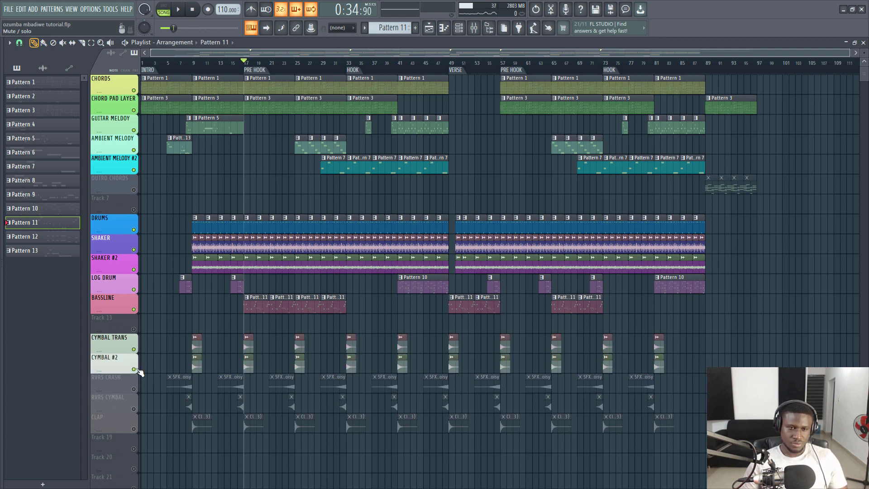
{"action": "key", "text": "space"}
{"action": "key", "text": "space"}
- Inspect the JJ - Orch Crash and Percs (4) samples of the two cymbal clips at bar 17
{"action": "double_click", "coordinate": [248, 348]}
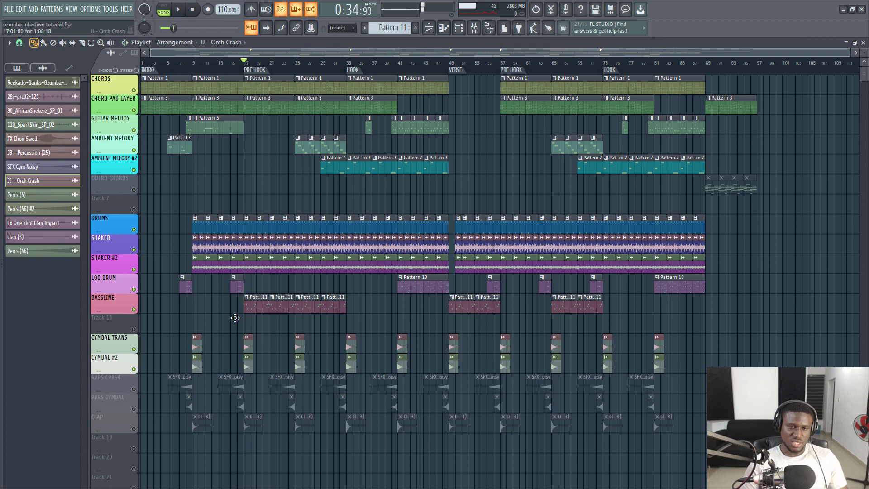
{"action": "double_click", "coordinate": [249, 362]}
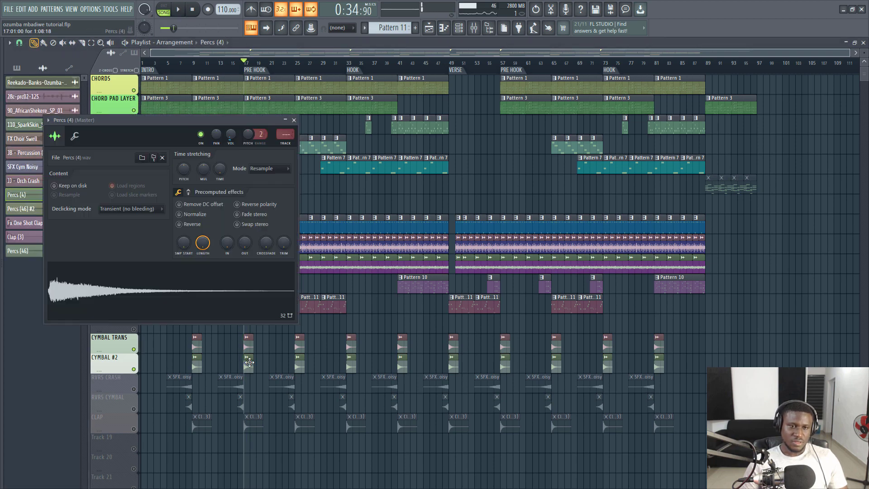
{"action": "double_click", "coordinate": [247, 347]}
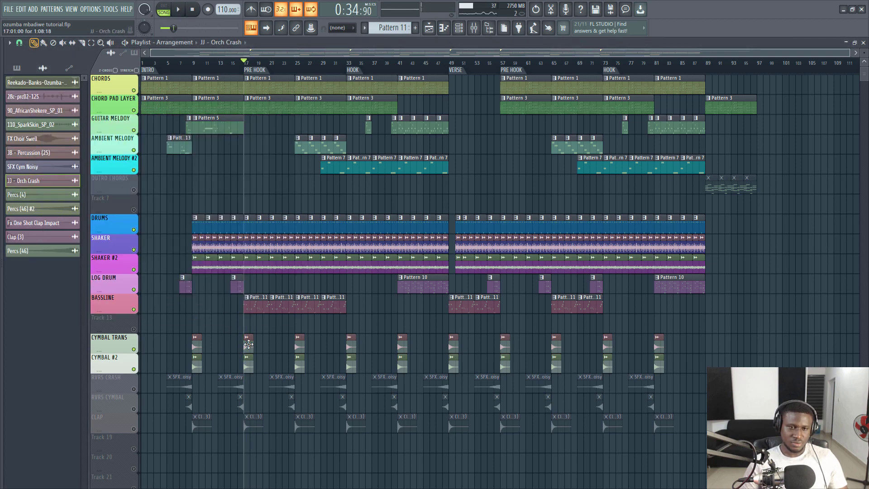
{"action": "double_click", "coordinate": [243, 368]}
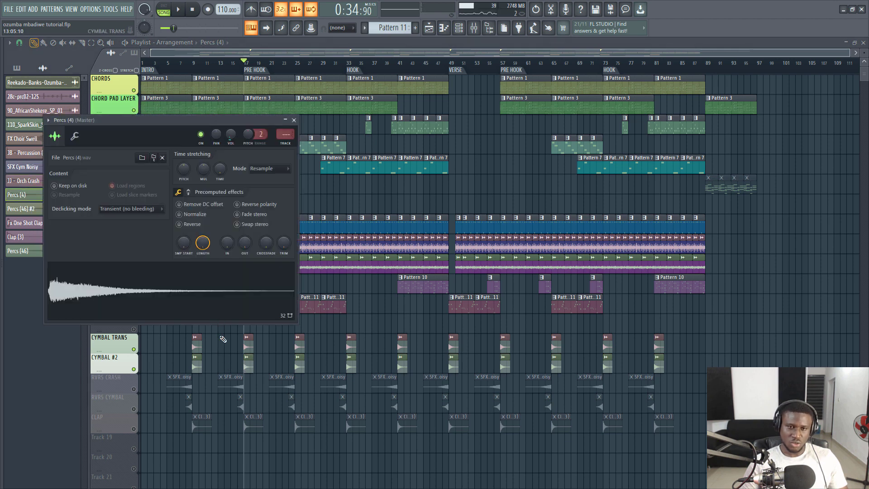
- Listen to the cymbal transition at bar 17, close the Percs (4) sample settings and move the playhead to bar 15
{"action": "key", "text": "space"}
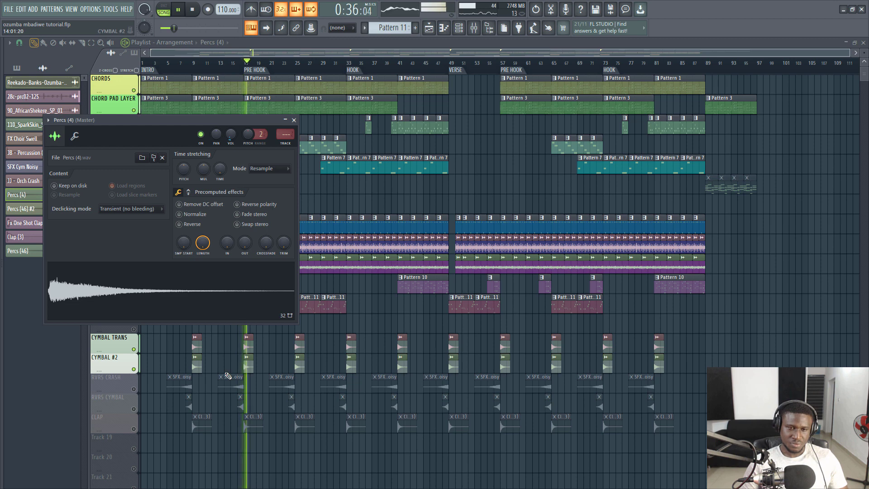
{"action": "left_click", "coordinate": [225, 370]}
{"action": "right_click", "coordinate": [224, 369]}
{"action": "key", "text": "space"}
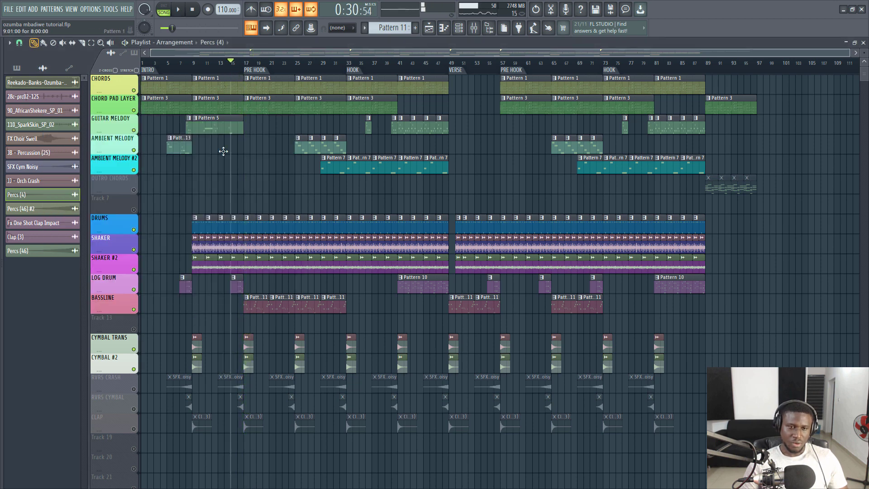
- Unmute the RVRS CRASH track, open its SFX Cym Noisy sample settings and turn off Reverse
{"action": "left_click", "coordinate": [134, 392]}
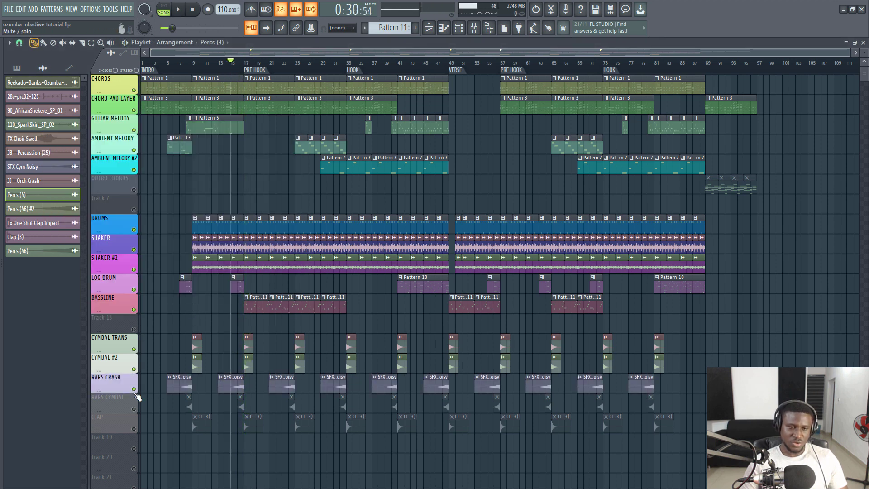
{"action": "left_click", "coordinate": [227, 378]}
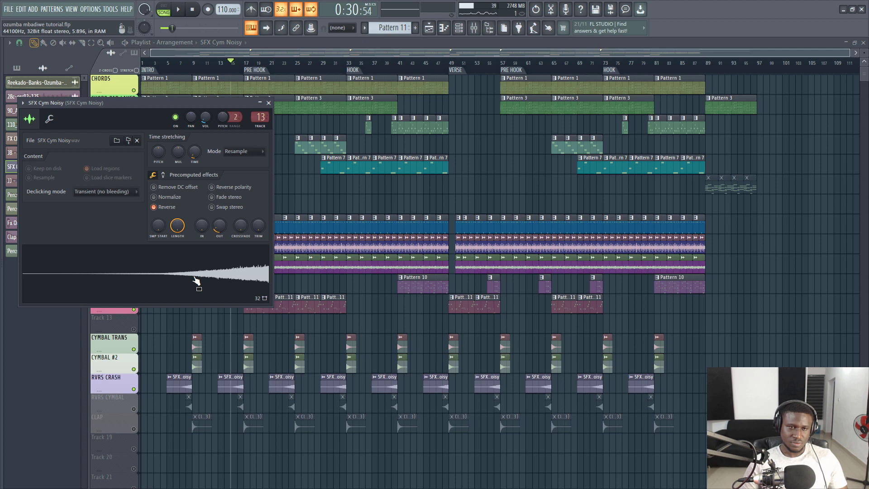
{"action": "left_click", "coordinate": [156, 207]}
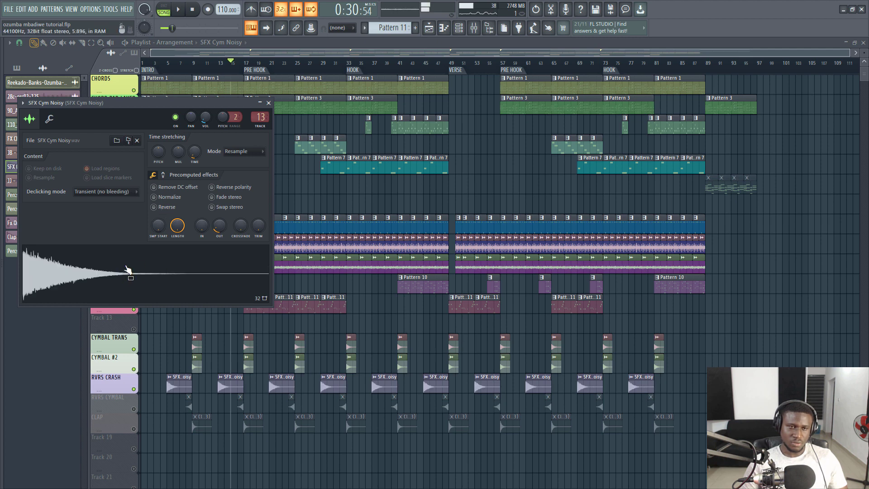
- Turn Reverse back on for the SFX Cym Noisy sample, listen to the reversed crash from bar 15 and close the sample settings
{"action": "left_click", "coordinate": [154, 207]}
{"action": "key", "text": "space"}
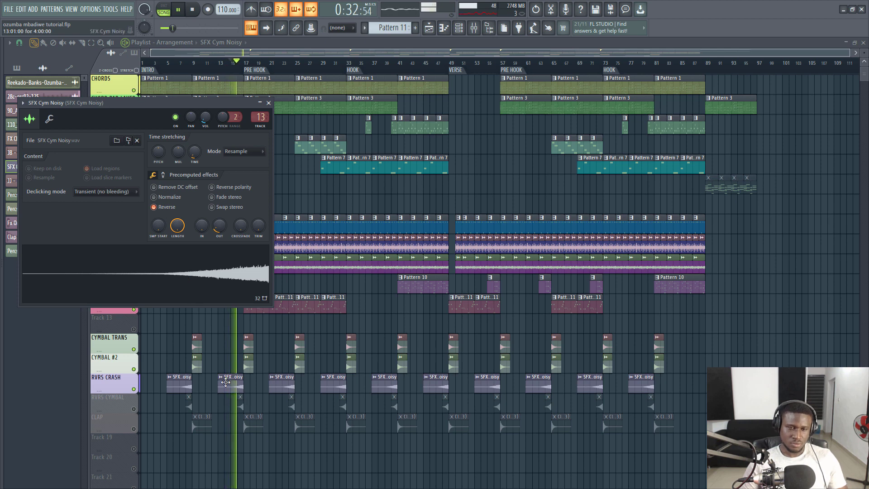
{"action": "left_click", "coordinate": [226, 382]}
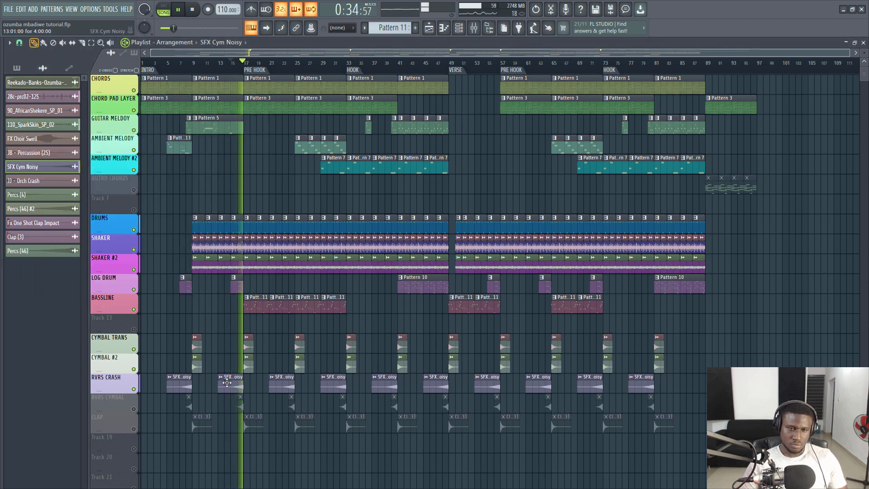
{"action": "key", "text": "space"}
- Unmute the RVRS CYMBAL track and listen to it from bar 15
{"action": "left_click", "coordinate": [134, 408]}
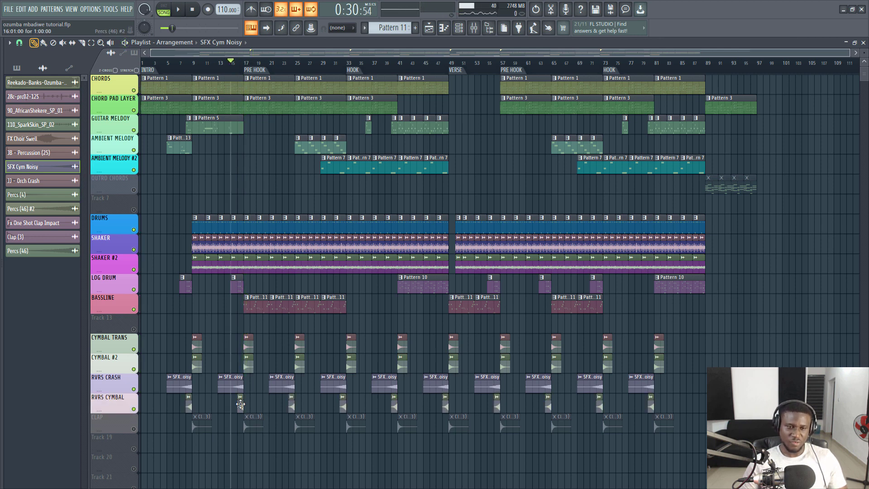
{"action": "key", "text": "space"}
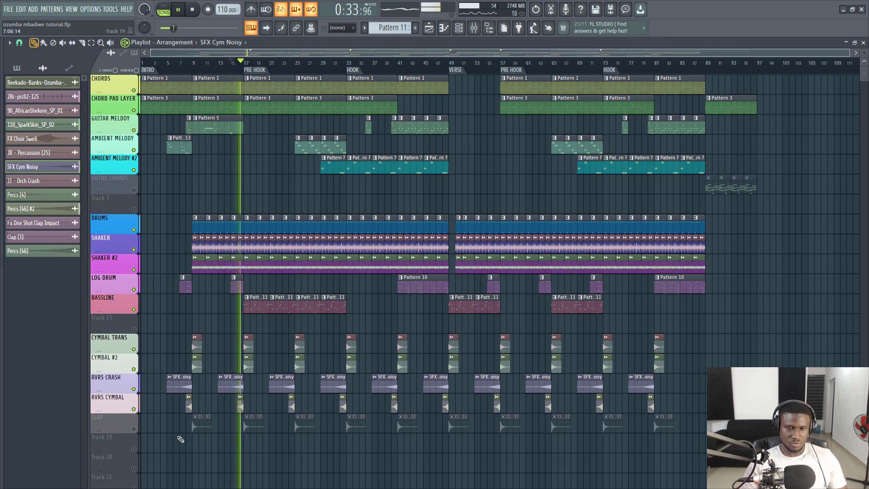
{"action": "key", "text": "space"}
- Unmute the CLAP track and listen to the transition into the pre hook from bar 15
{"action": "left_click", "coordinate": [134, 429]}
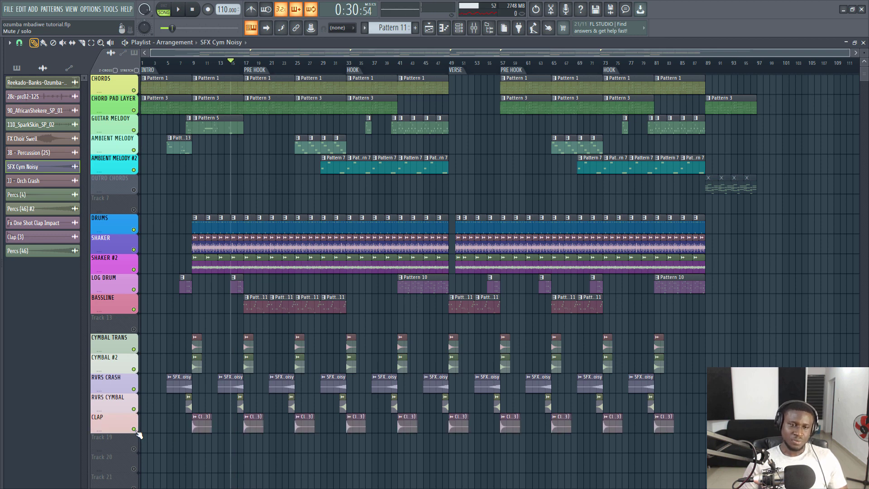
{"action": "key", "text": "space"}
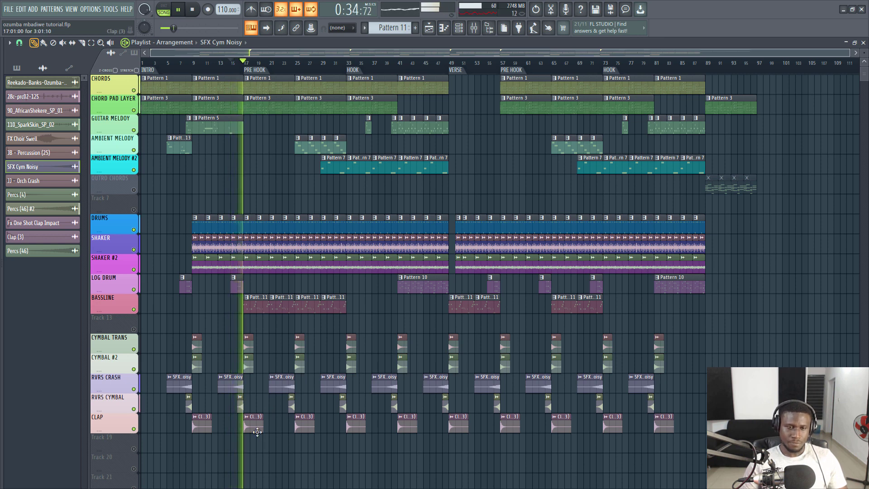
{"action": "key", "text": "space"}
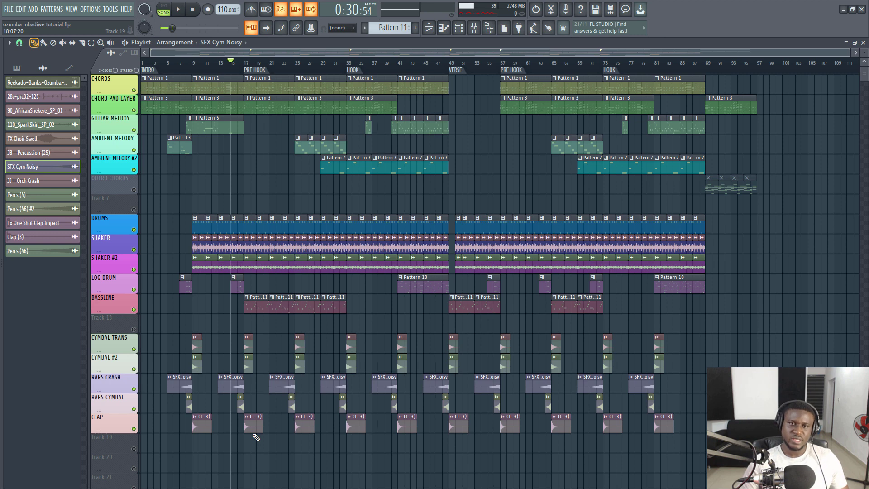
- Review the arrangement's transition points, placing the playhead at bars 17 and 9, back at bar 17, and at the hook on bar 33
{"action": "left_click", "coordinate": [252, 71]}
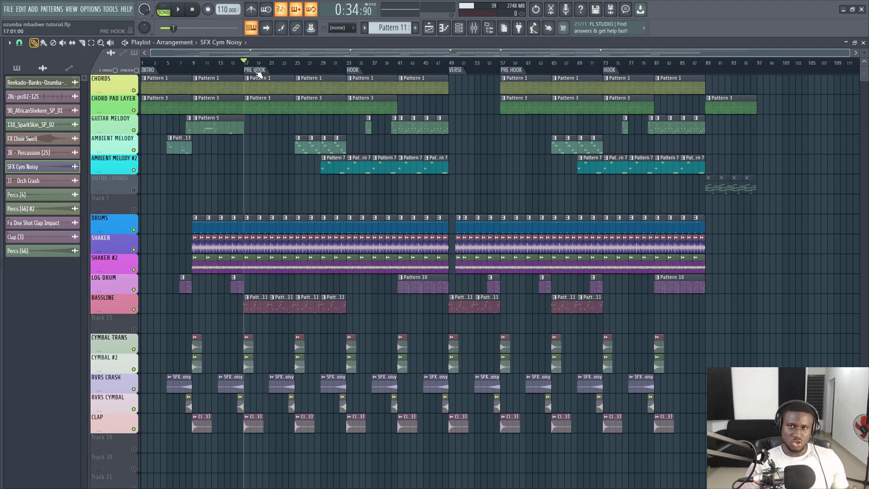
{"action": "scroll", "coordinate": [258, 71], "scroll_direction": "up", "scroll_amount": 3}
{"action": "scroll", "coordinate": [265, 89], "scroll_direction": "left", "scroll_amount": 2}
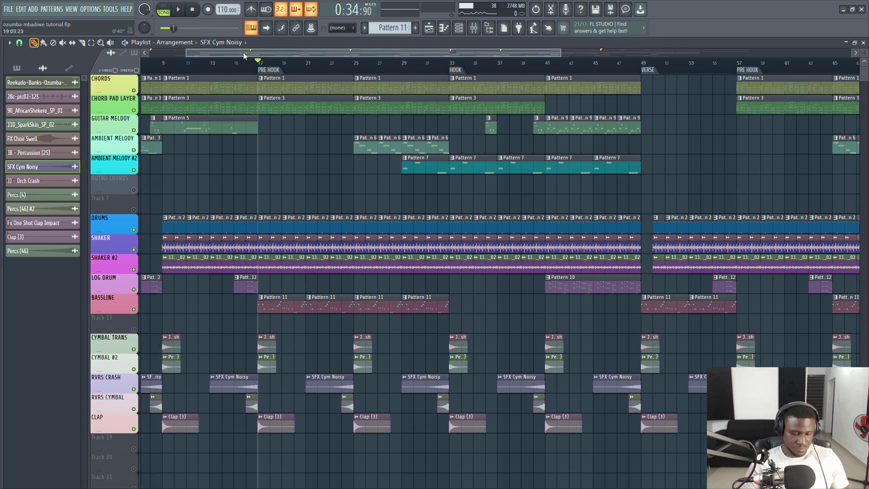
{"action": "scroll", "coordinate": [272, 77], "scroll_direction": "down", "scroll_amount": 3}
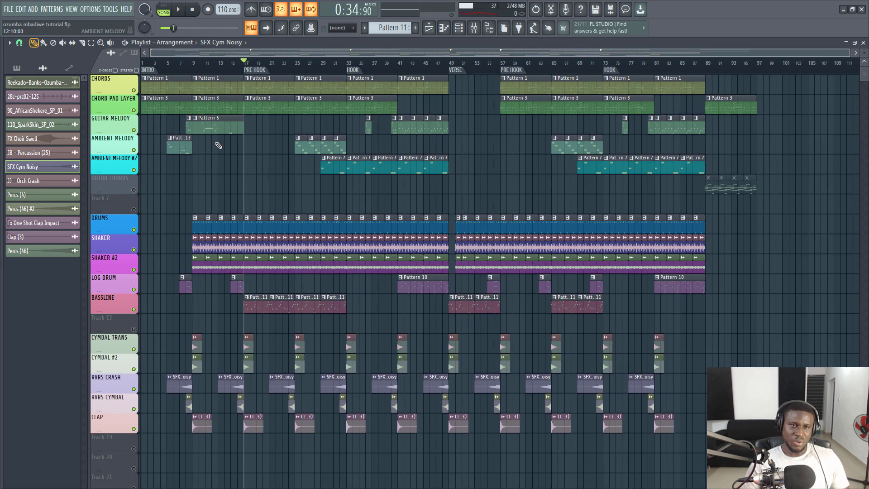
{"action": "left_click", "coordinate": [197, 71]}
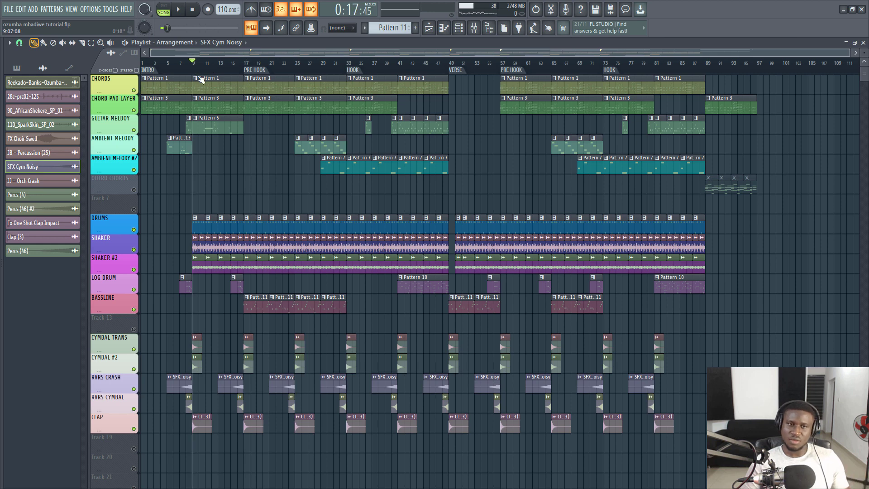
{"action": "left_click", "coordinate": [261, 72]}
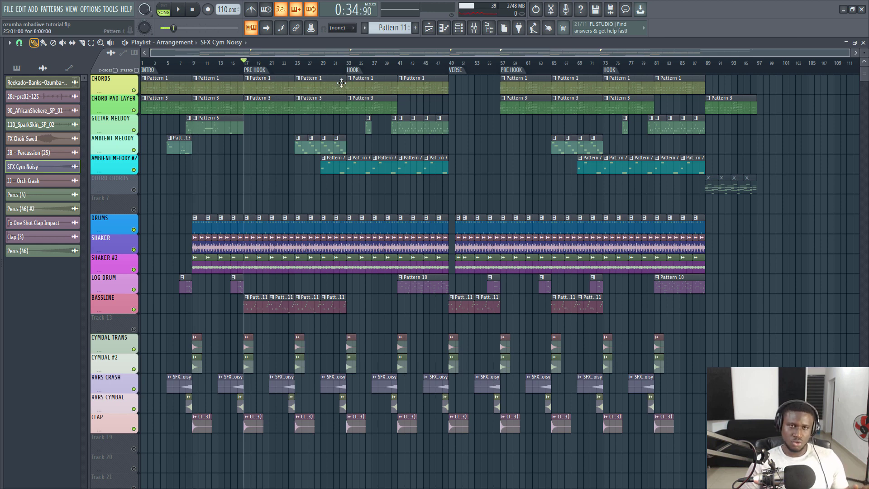
{"action": "left_click", "coordinate": [361, 73]}
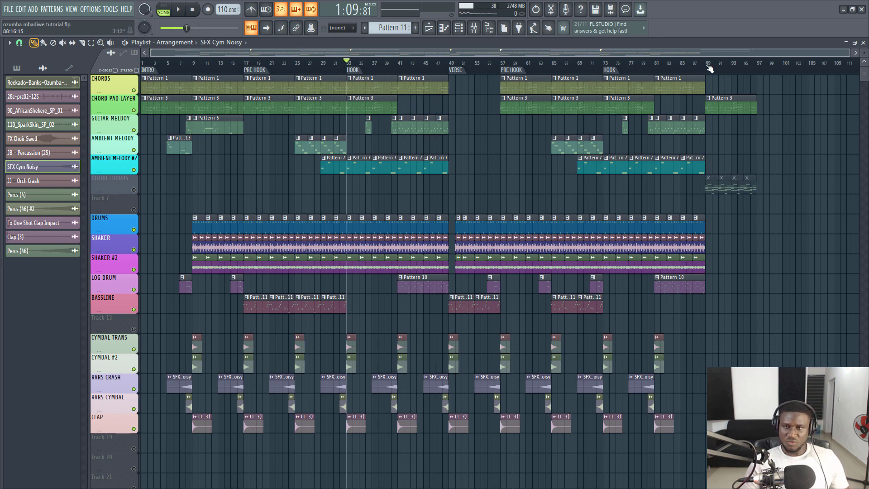
- Move the playhead to bar 89, unmute the OUTRO CHORDS track and start playback
{"action": "left_click_drag", "start_coordinate": [710, 65], "coordinate": [705, 63]}
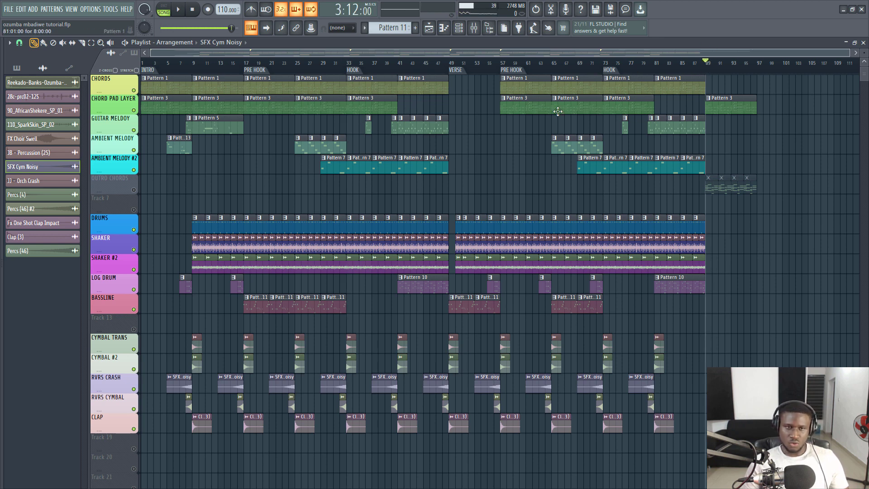
{"action": "left_click", "coordinate": [133, 190]}
{"action": "key", "text": "space"}
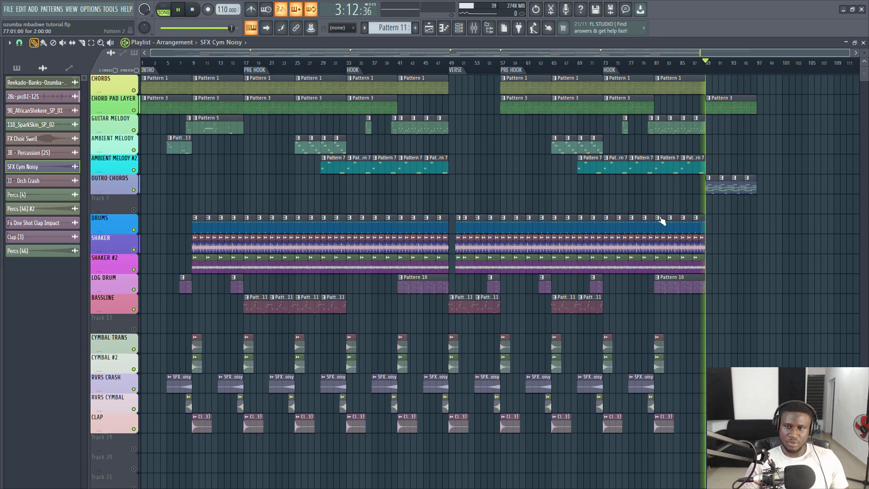
- Open the first outro chords clip in the piano roll and examine the Pattern 4 notes while they play
{"action": "left_click", "coordinate": [710, 182]}
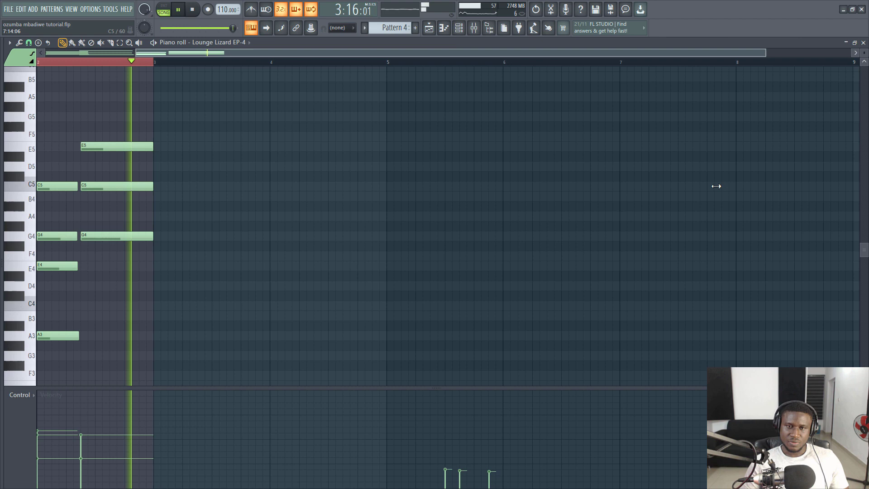
{"action": "double_click", "coordinate": [721, 184]}
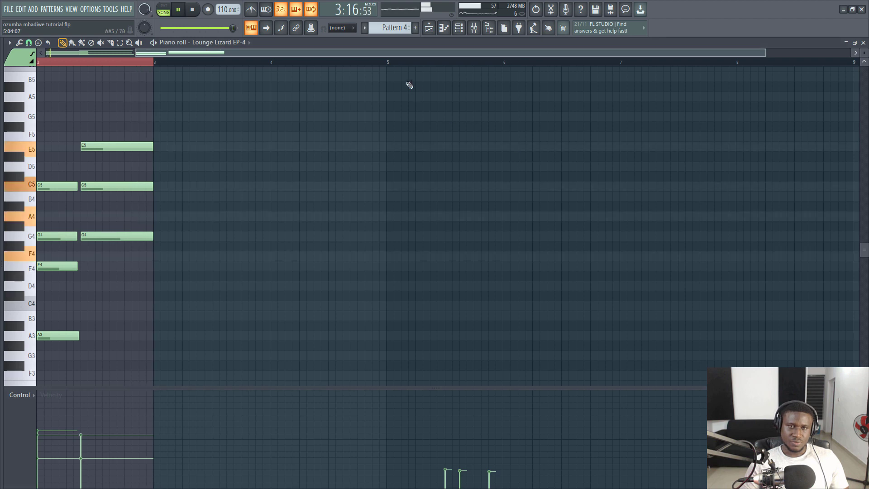
{"action": "scroll", "coordinate": [53, 64], "scroll_direction": "up", "scroll_amount": 2}
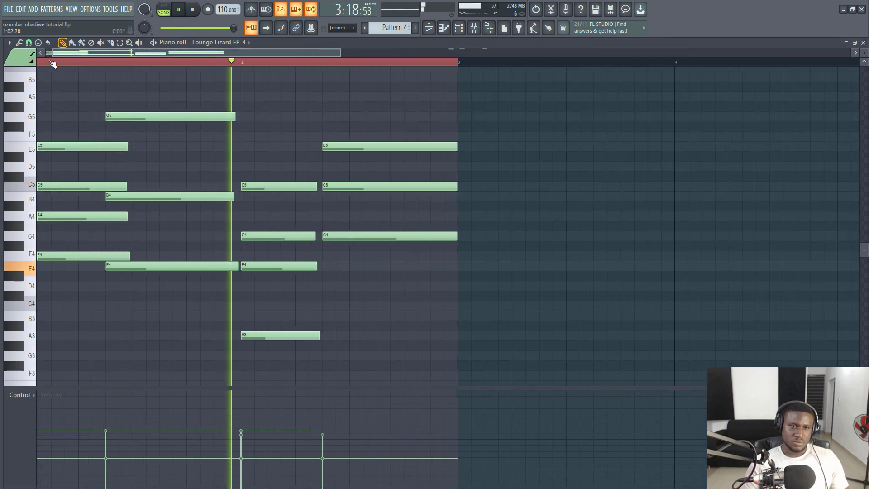
{"action": "scroll", "coordinate": [53, 63], "scroll_direction": "up", "scroll_amount": 2}
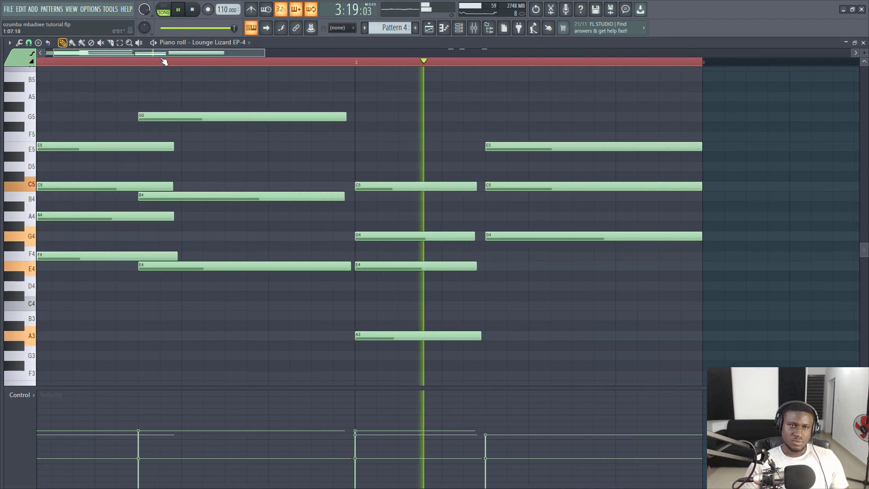
- Open the Lounge Lizard EP-4 instrument from the channel rack, stop playback and place its window fully in view
{"action": "left_click", "coordinate": [459, 28]}
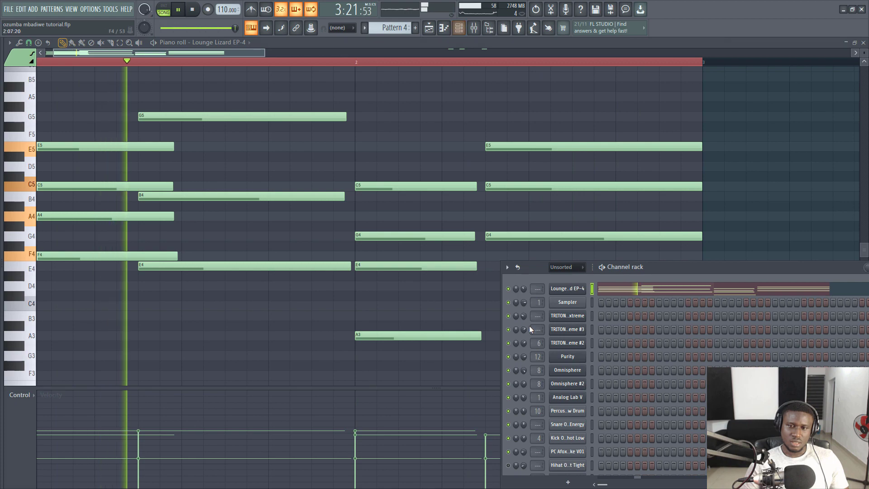
{"action": "left_click", "coordinate": [564, 290]}
{"action": "left_click_drag", "start_coordinate": [301, 89], "coordinate": [772, 289]}
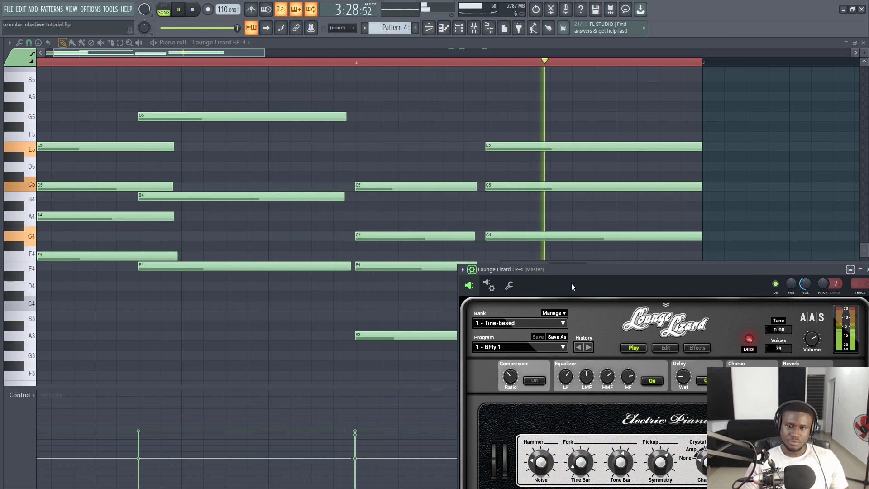
{"action": "key", "text": "space"}
{"action": "left_click_drag", "start_coordinate": [569, 272], "coordinate": [399, 186]}
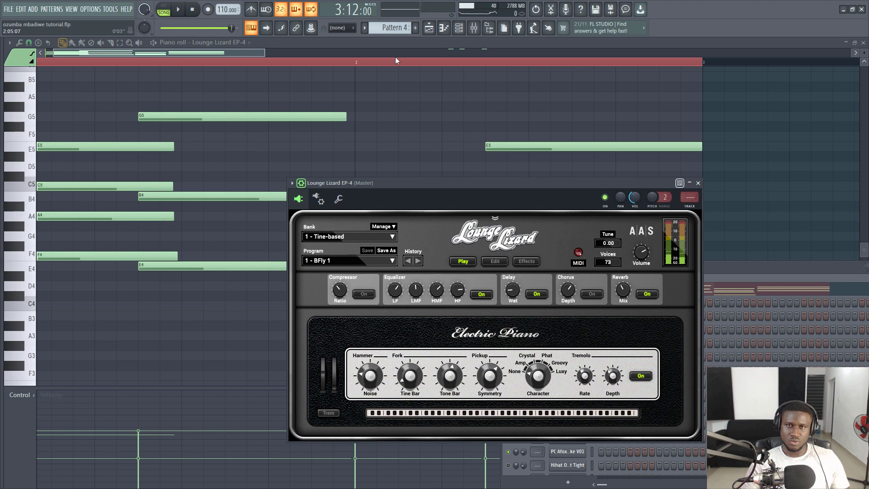
- Return to the playlist, play the verse briefly from bar 49 and move the playhead back to bar 1
{"action": "left_click", "coordinate": [429, 27]}
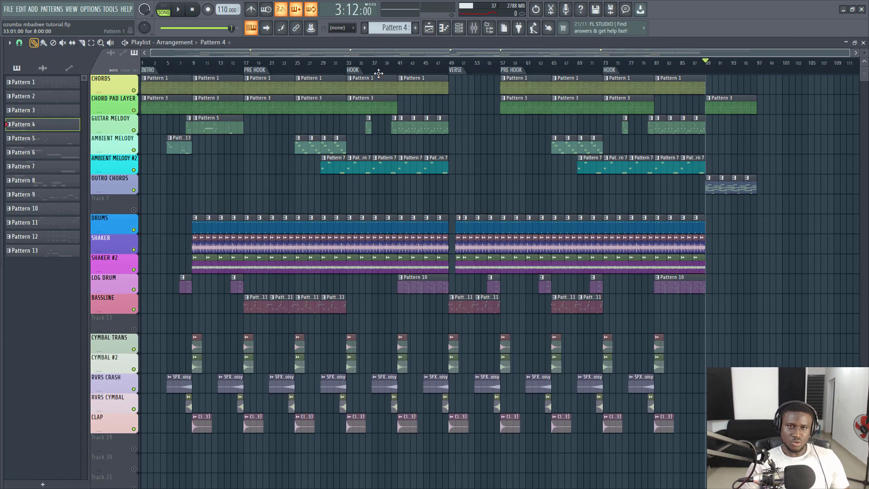
{"action": "left_click", "coordinate": [450, 67]}
{"action": "key", "text": "space"}
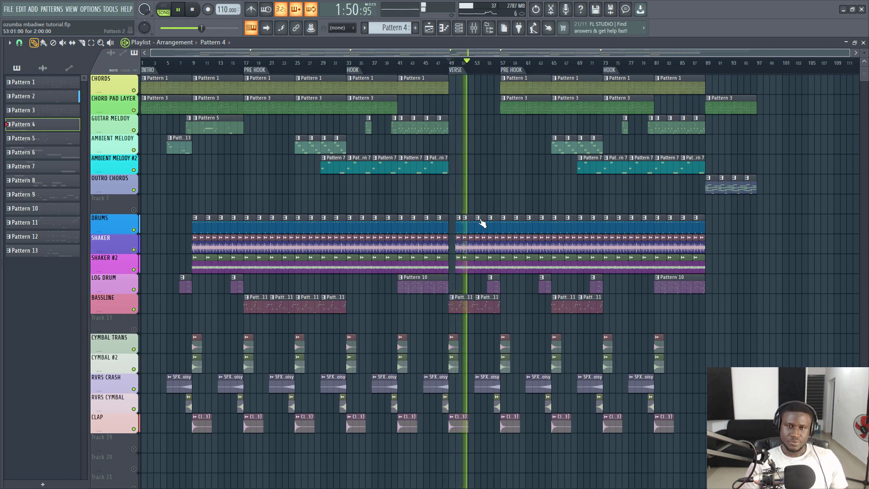
{"action": "key", "text": "space"}
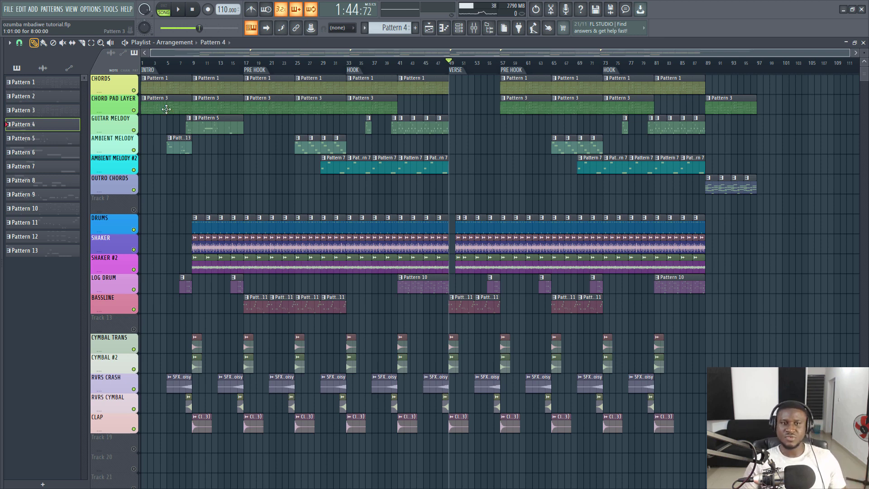
{"action": "left_click_drag", "start_coordinate": [167, 66], "coordinate": [111, 67]}
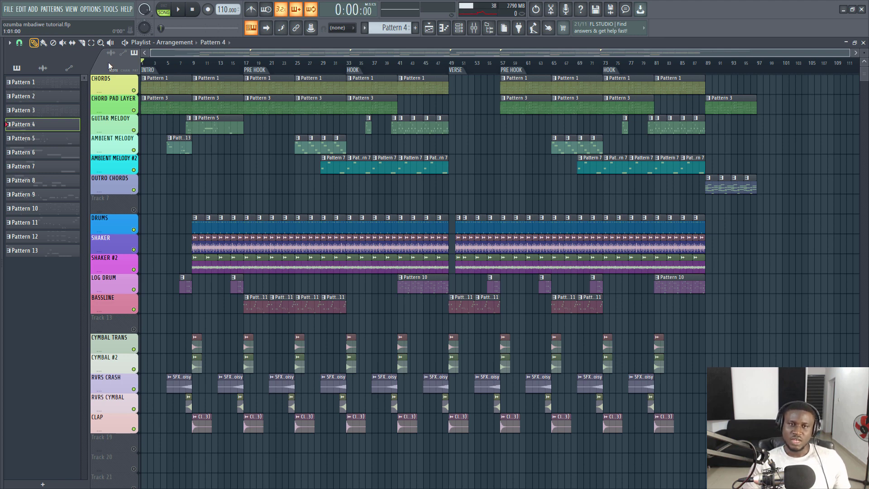